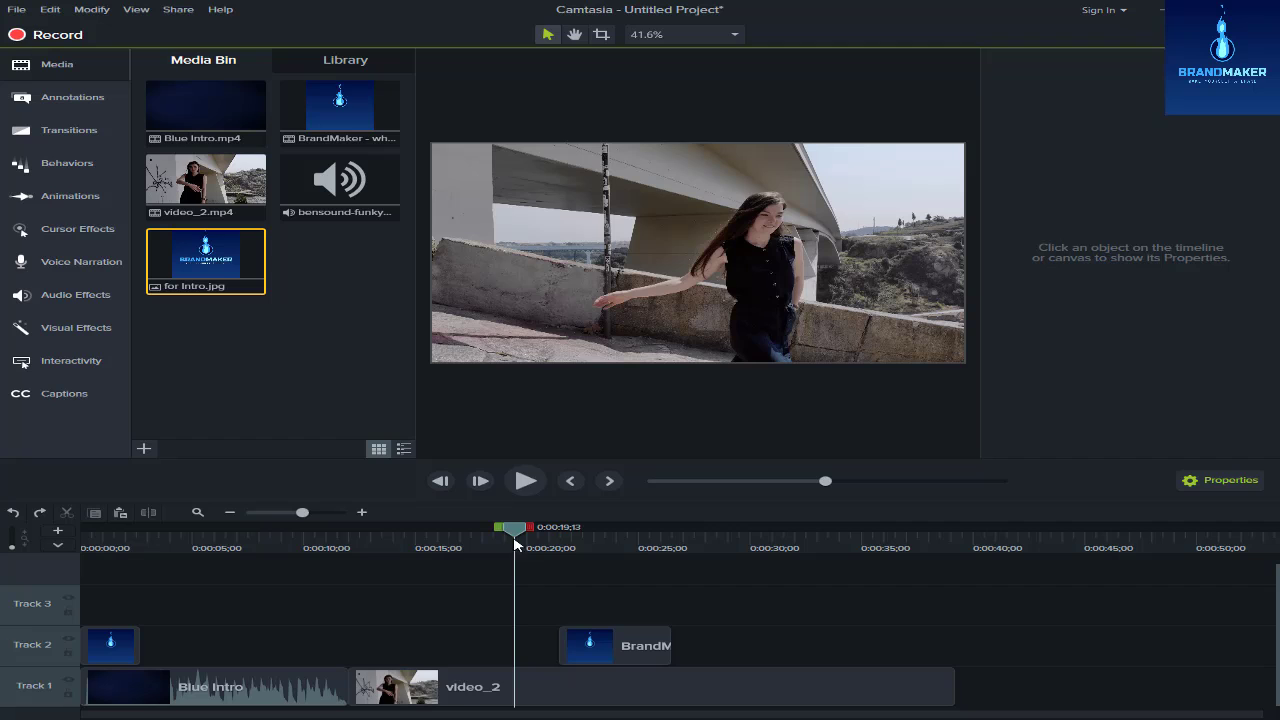
Move the second BrandMaker logo clip on Track 2 past the end of the video_2 clip.
mouse_move(516, 528)
mouse_down()
mouse_move(456, 532)
mouse_move(518, 552)
mouse_up()
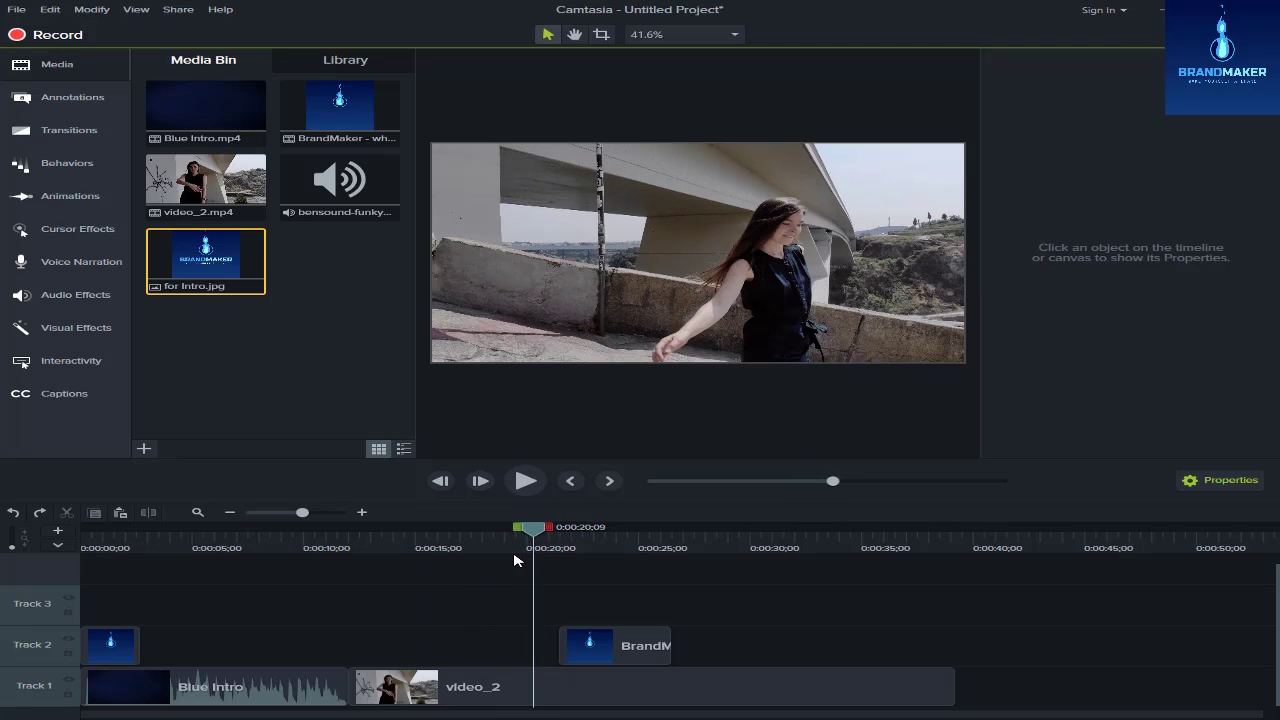
click(607, 637)
drag(607, 637, 1021, 640)
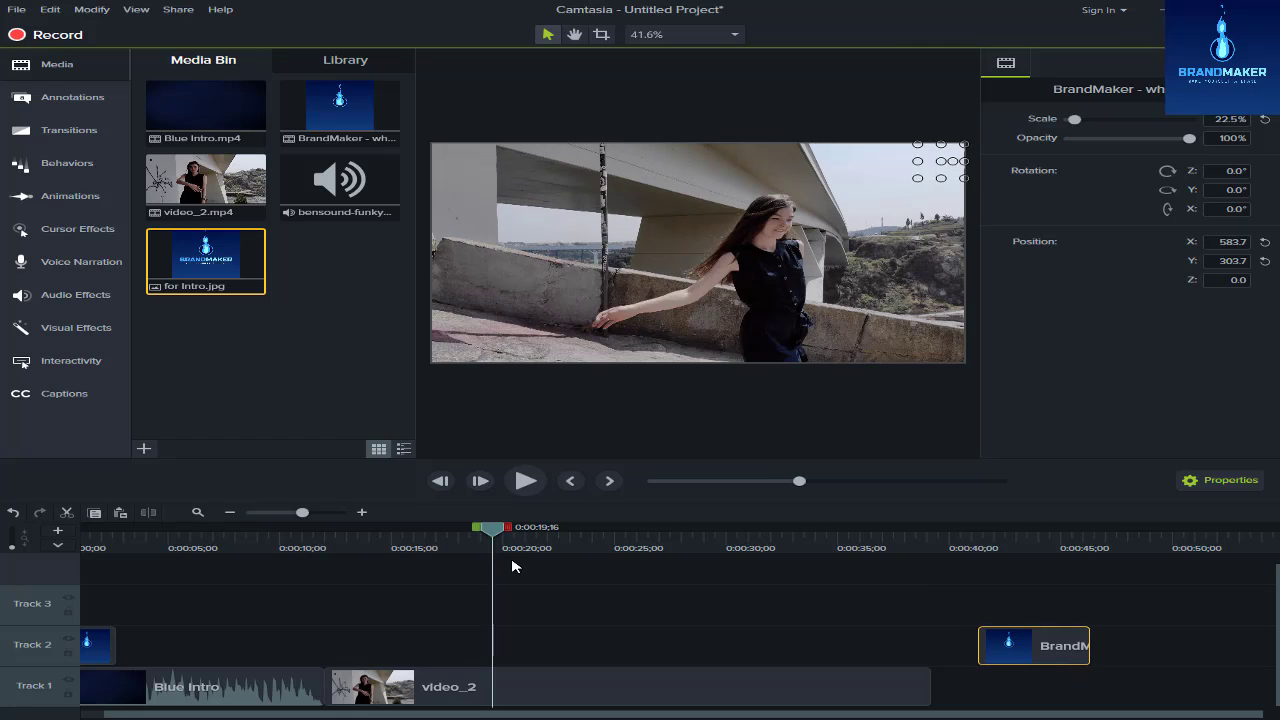
Mark a timeline range about five seconds long starting at 0:00:21;08 and cut it from all tracks.
drag(490, 528, 531, 530)
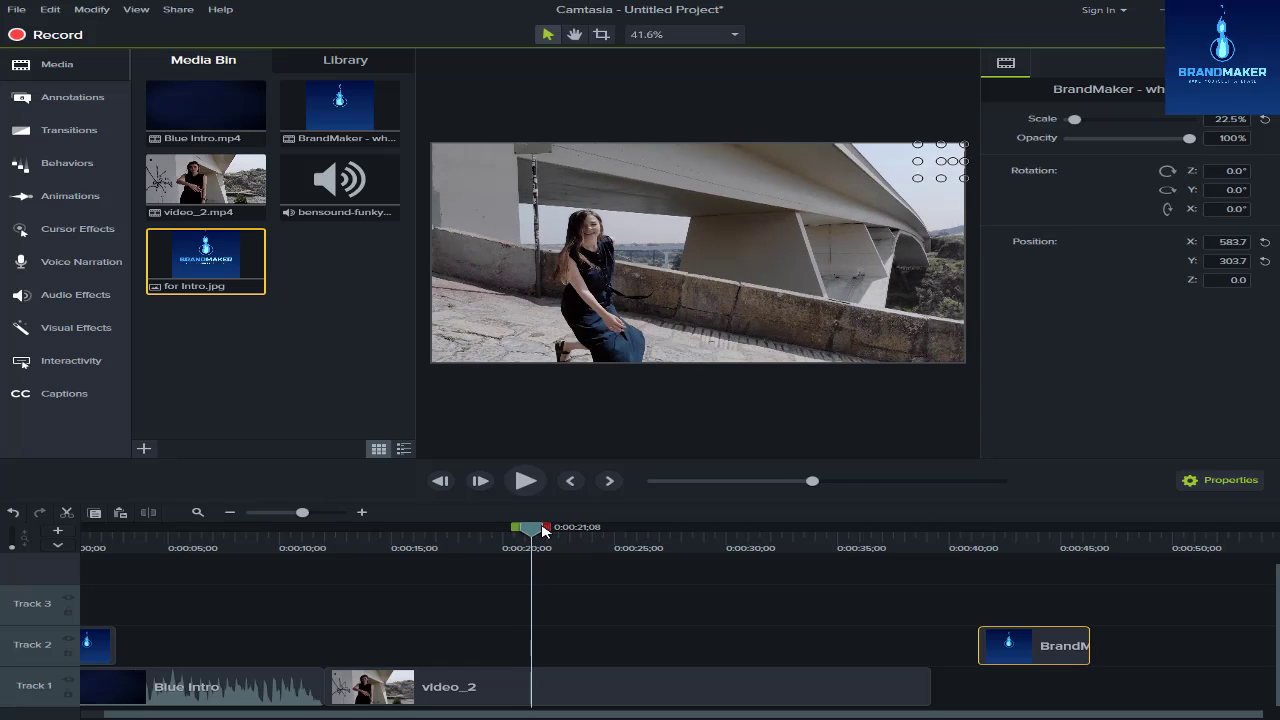
mouse_move(551, 533)
mouse_down()
mouse_move(622, 528)
mouse_move(537, 531)
mouse_up()
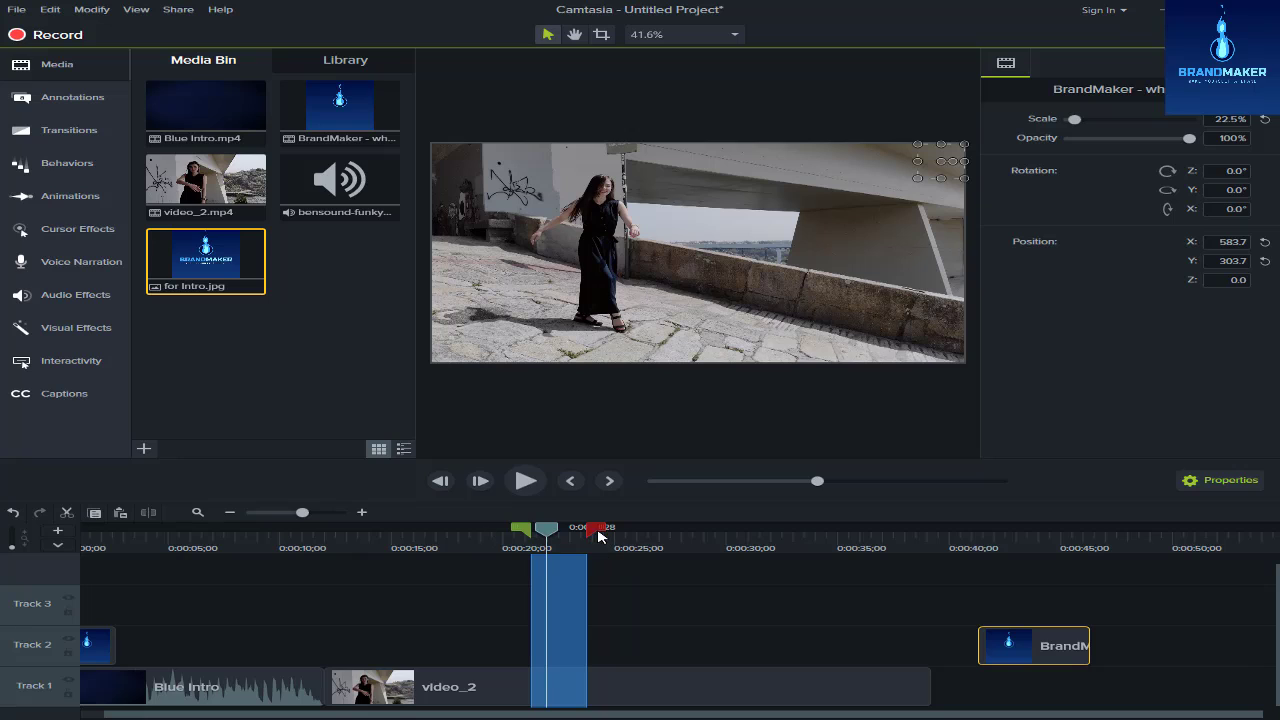
drag(597, 530, 653, 535)
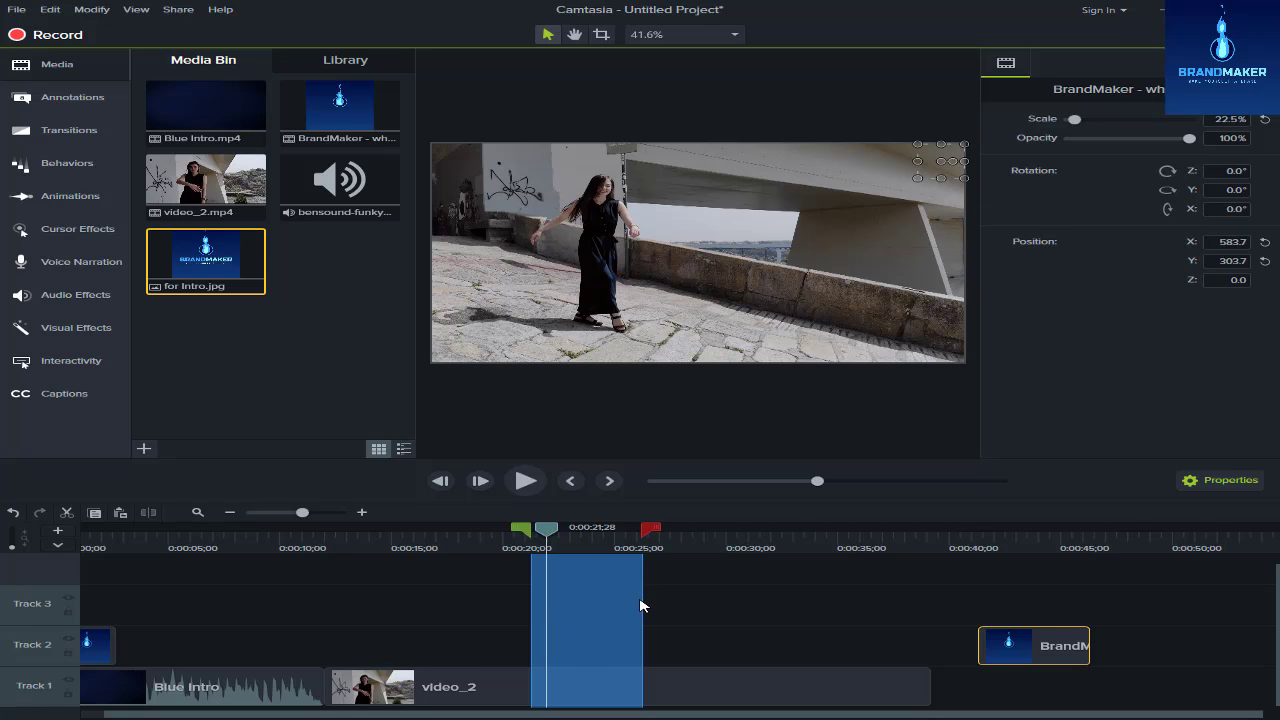
drag(545, 533, 586, 533)
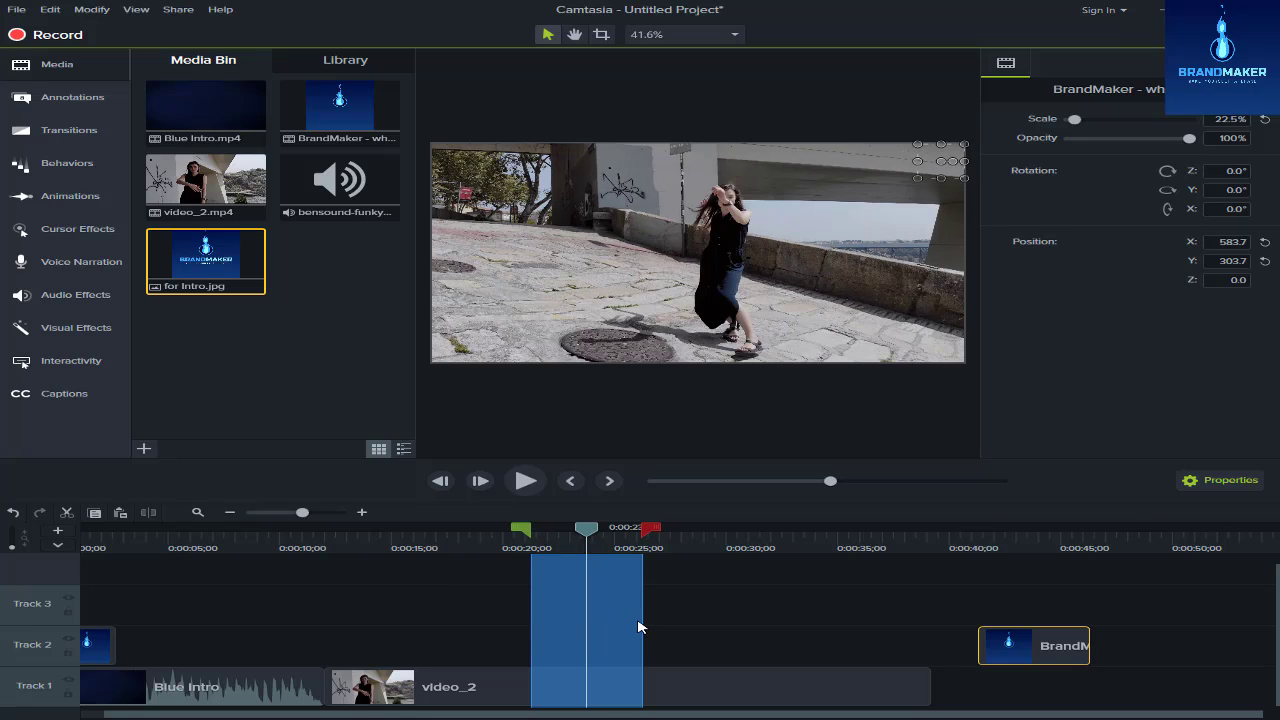
click(67, 516)
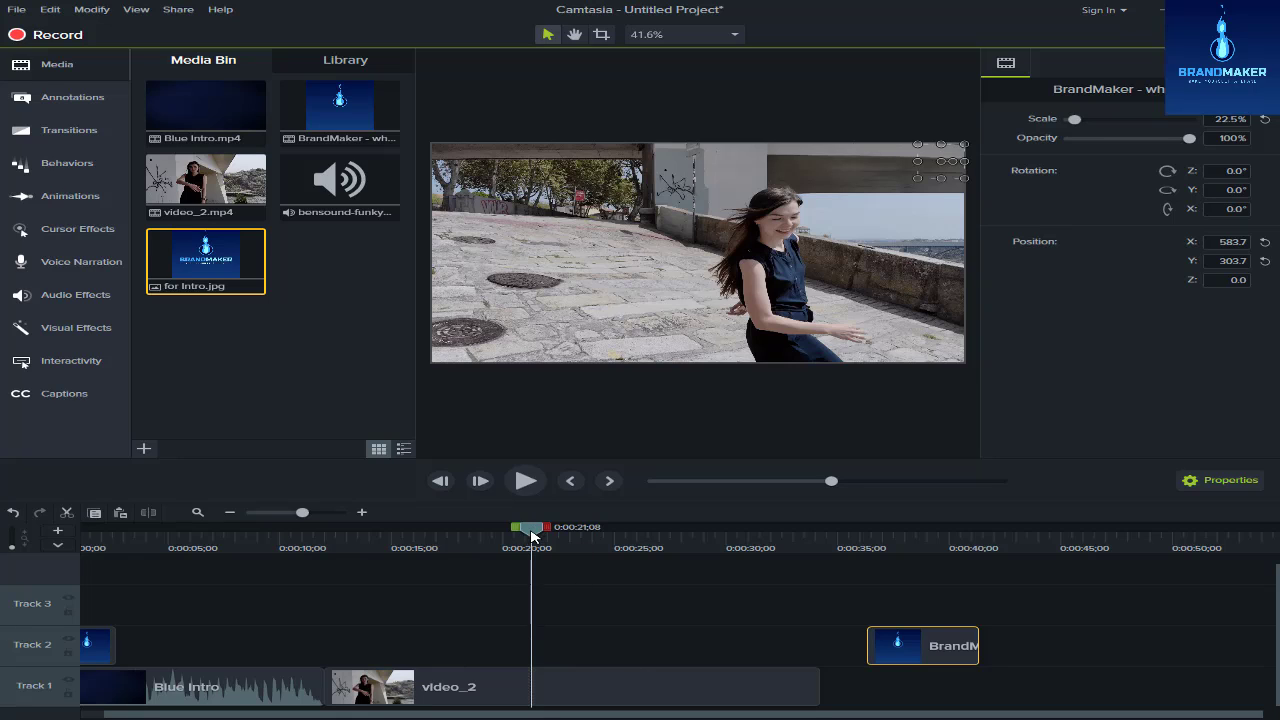
drag(531, 536, 490, 536)
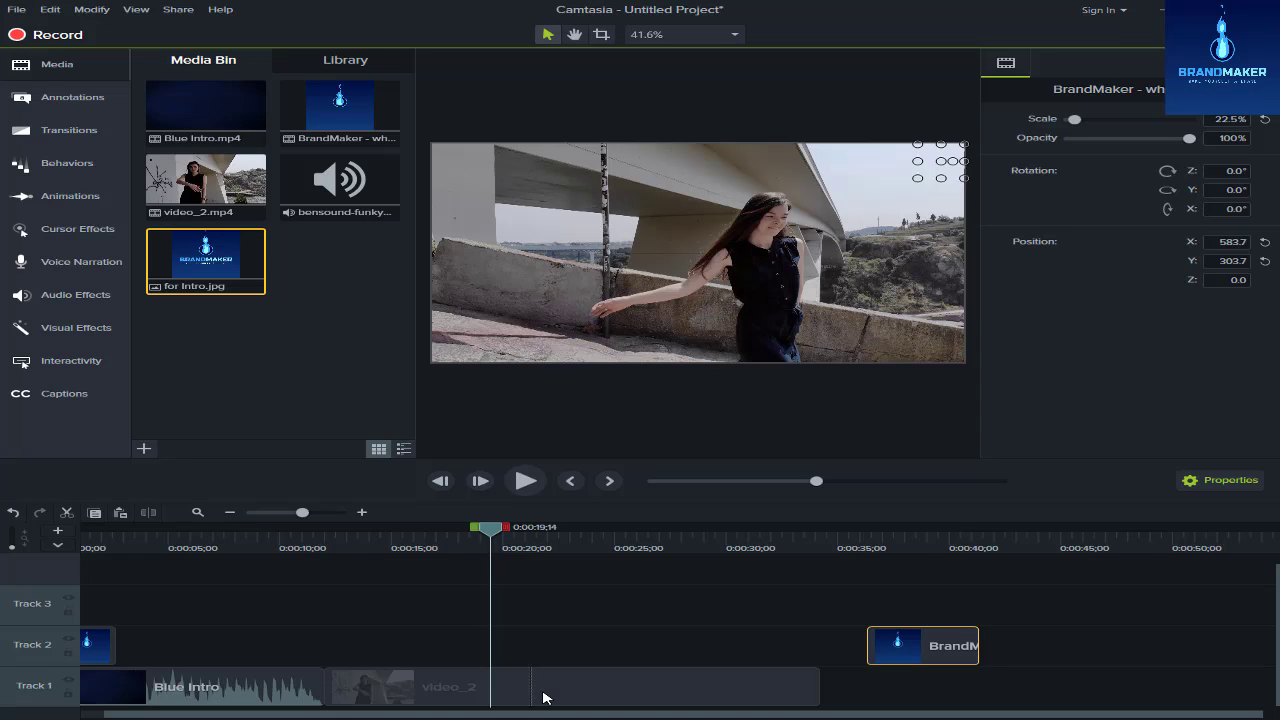
click(570, 607)
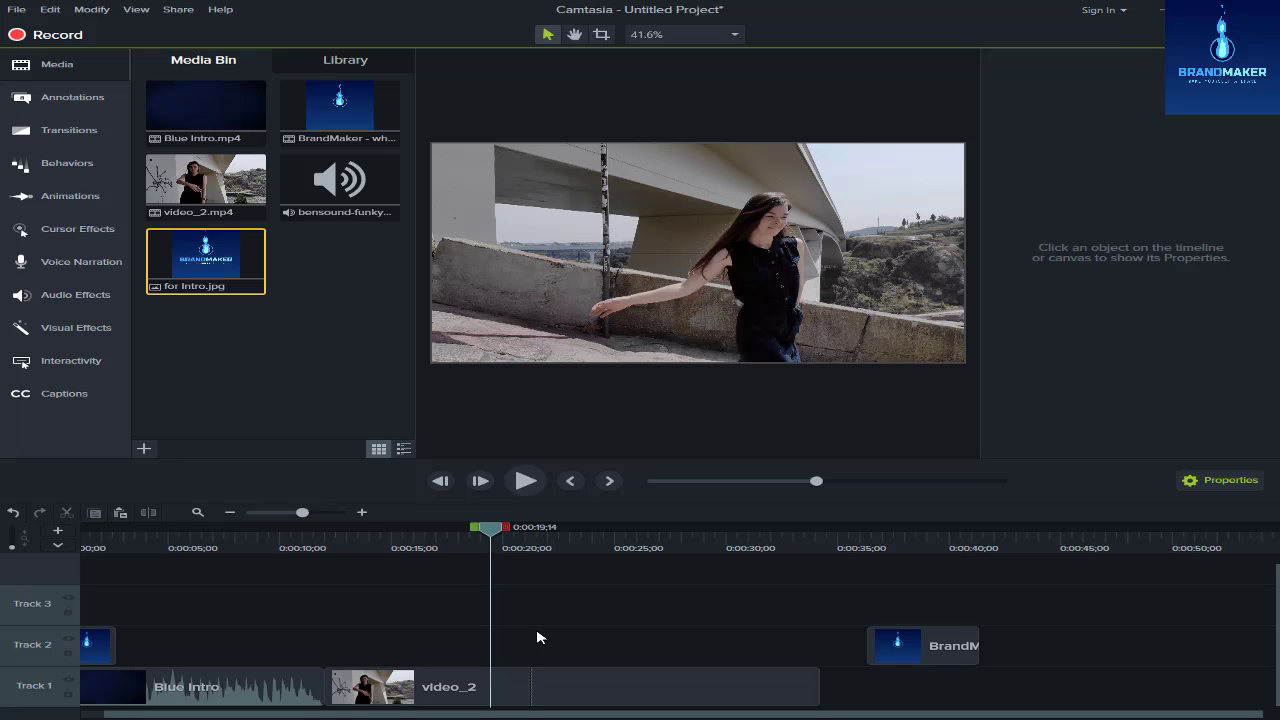
Undo the range cut and clear the timeline range selection.
key(ctrl+z)
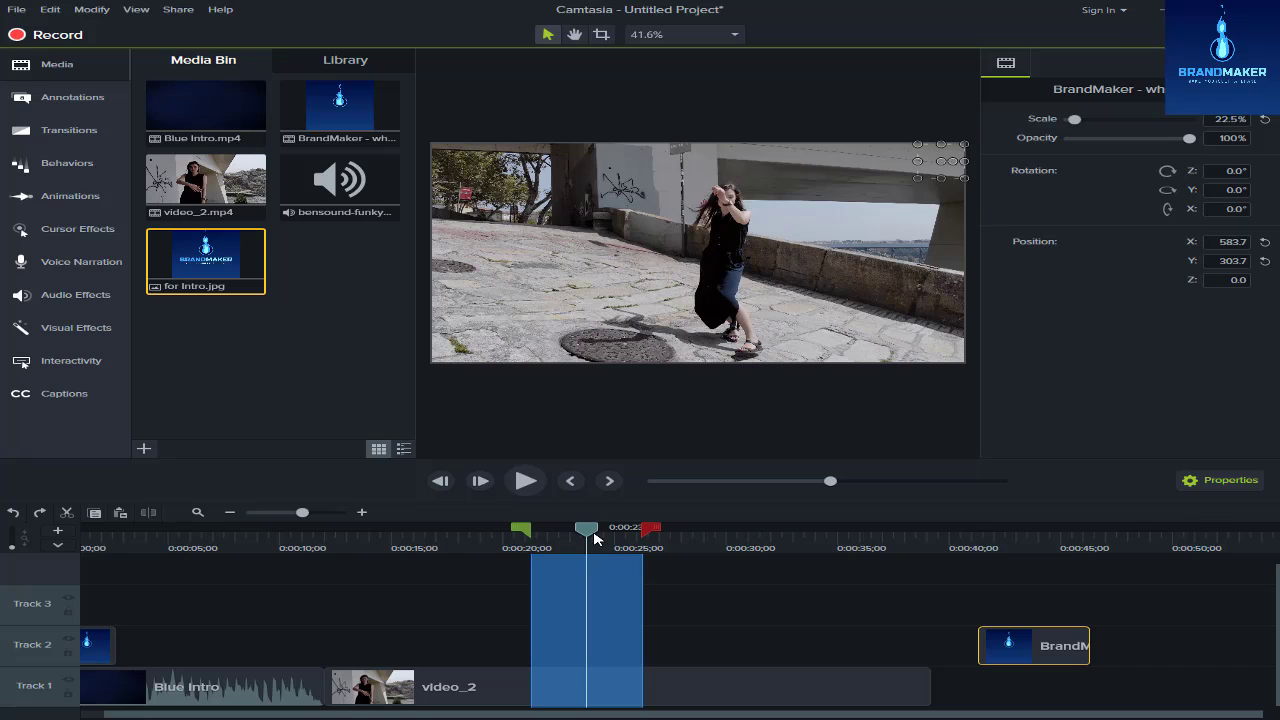
mouse_move(592, 532)
mouse_down()
mouse_move(384, 533)
mouse_move(585, 532)
mouse_up()
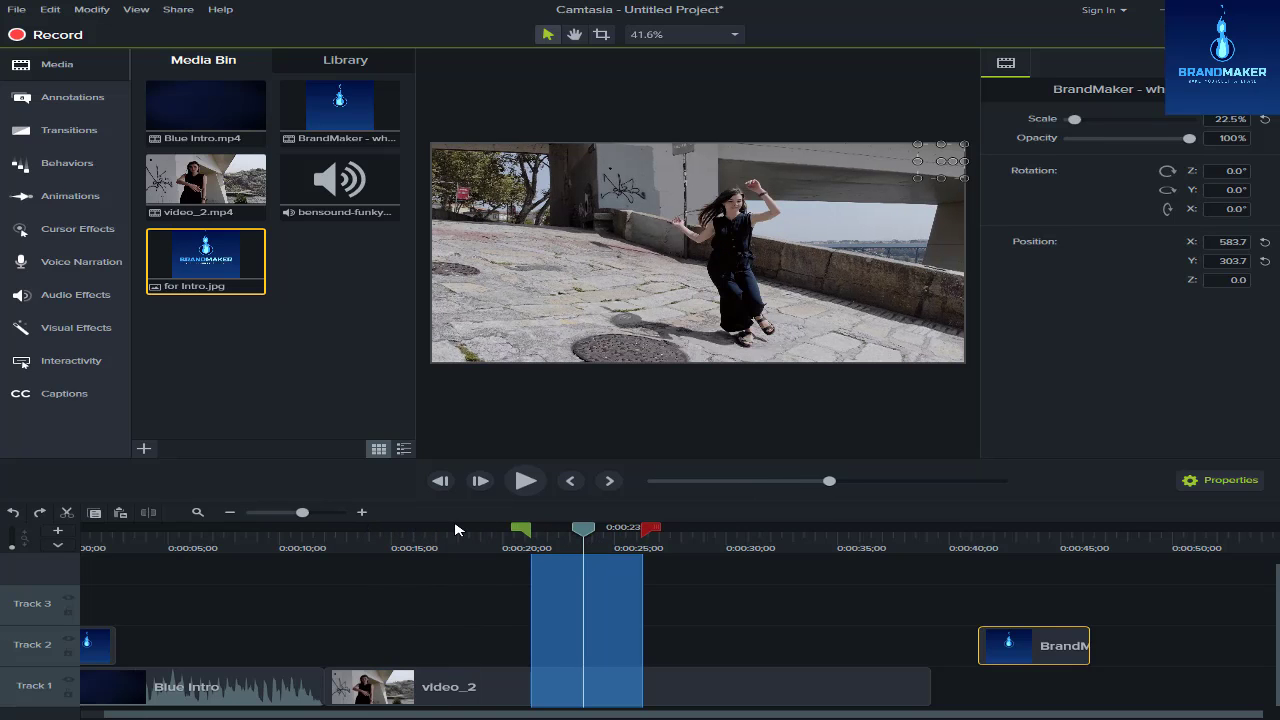
click(588, 532)
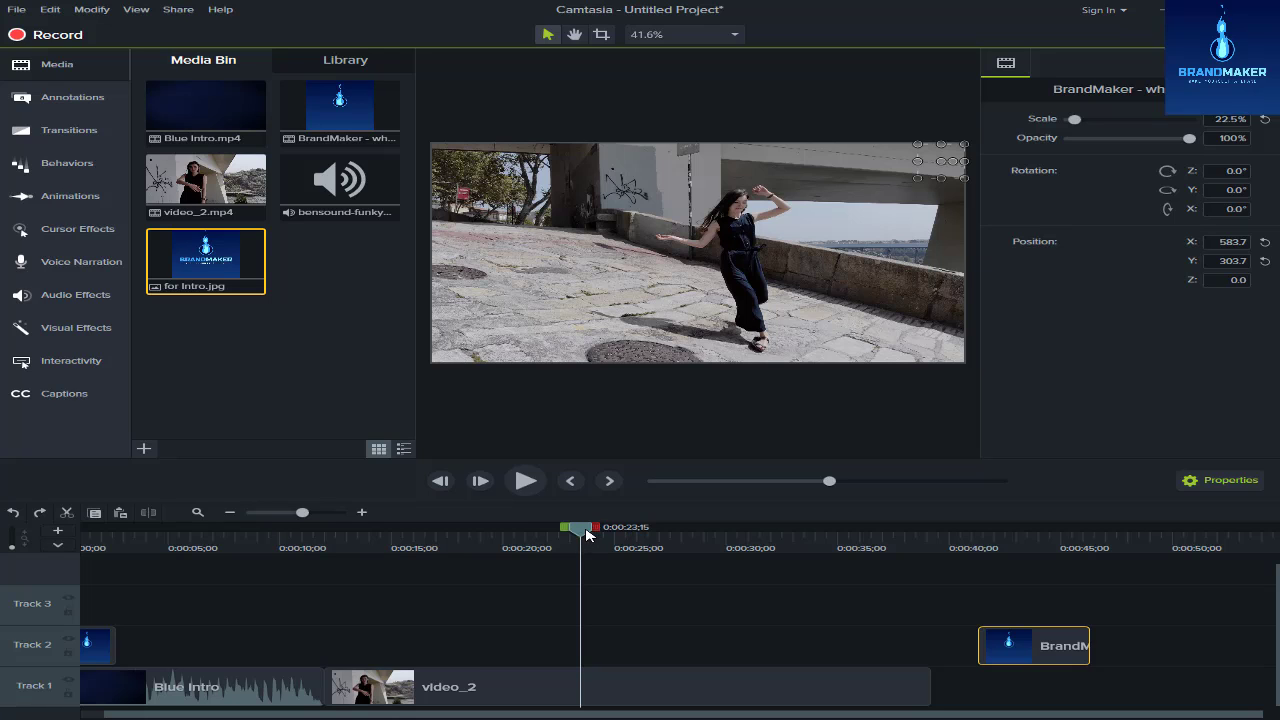
drag(590, 527, 511, 591)
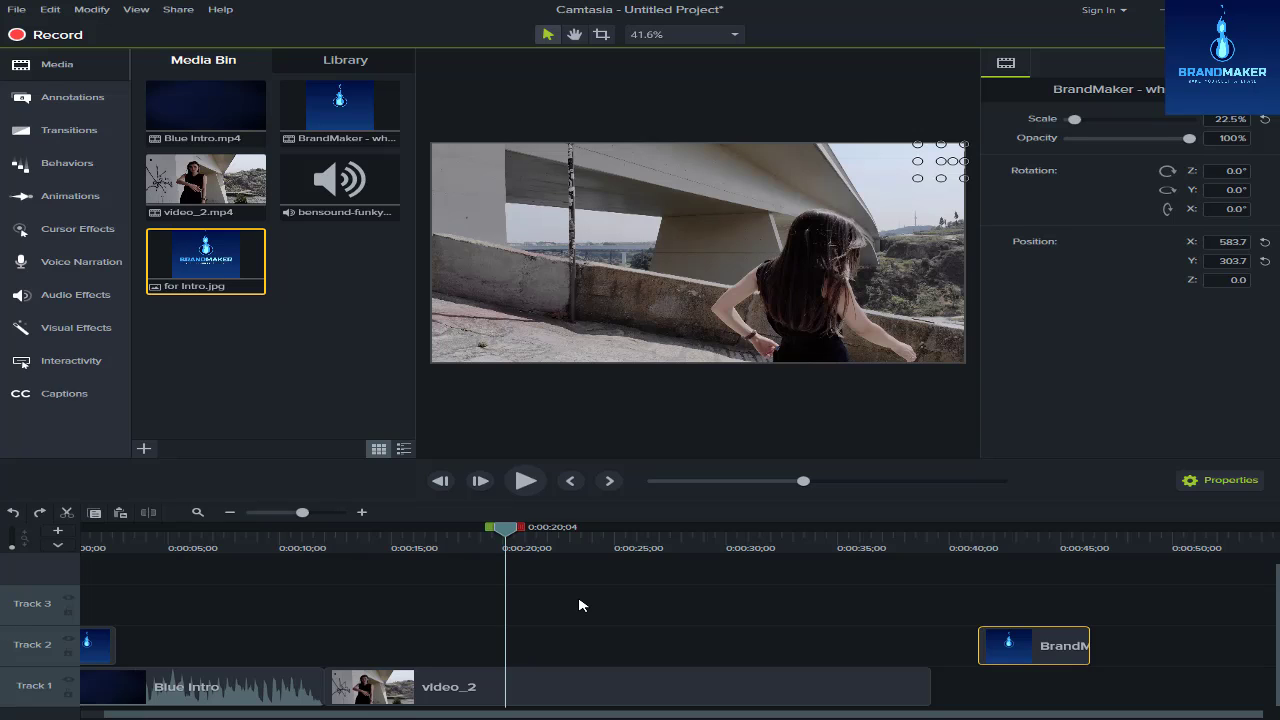
Split the video_2 clip on Track 1 at 0:00:31;11.
click(589, 692)
drag(505, 528, 754, 549)
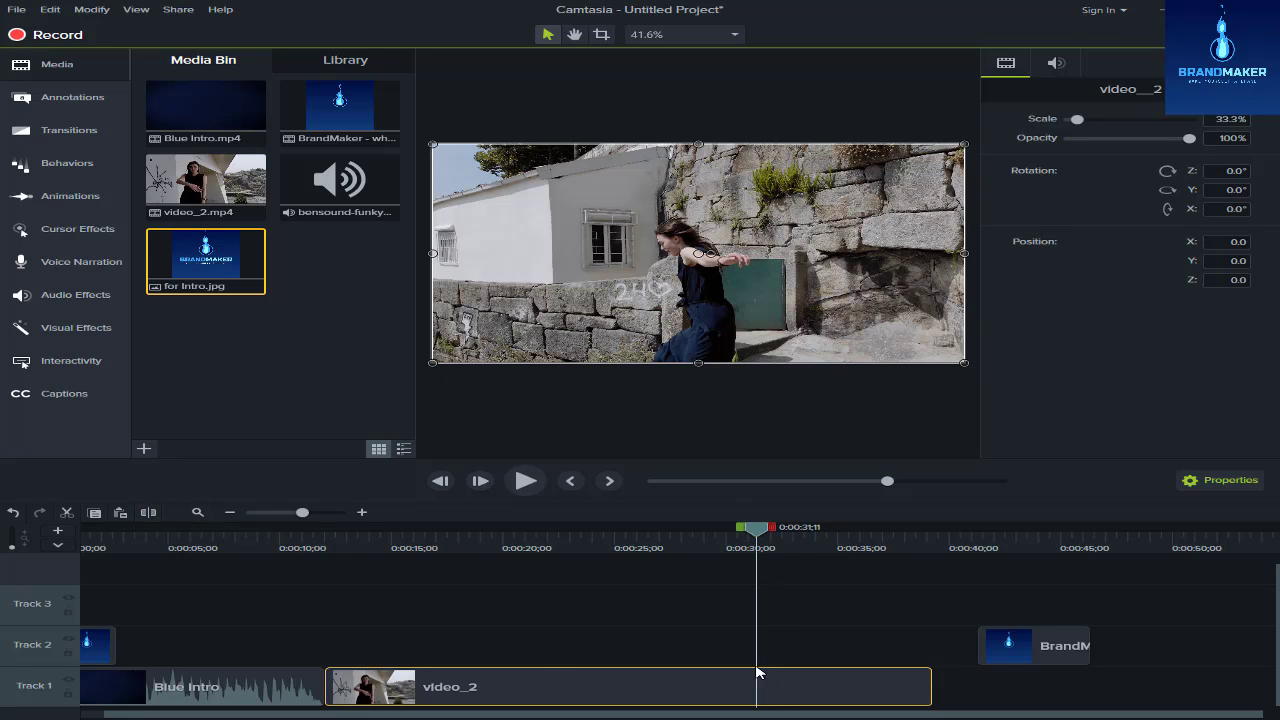
click(148, 512)
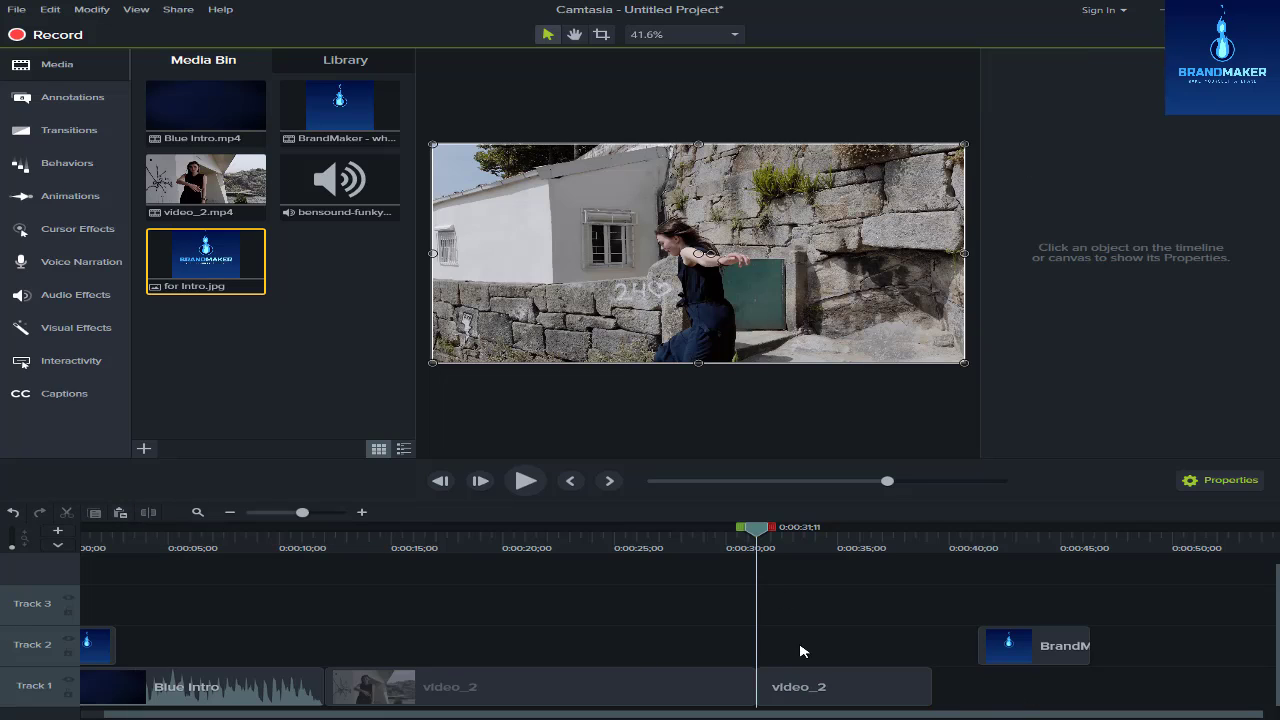
drag(757, 528, 658, 535)
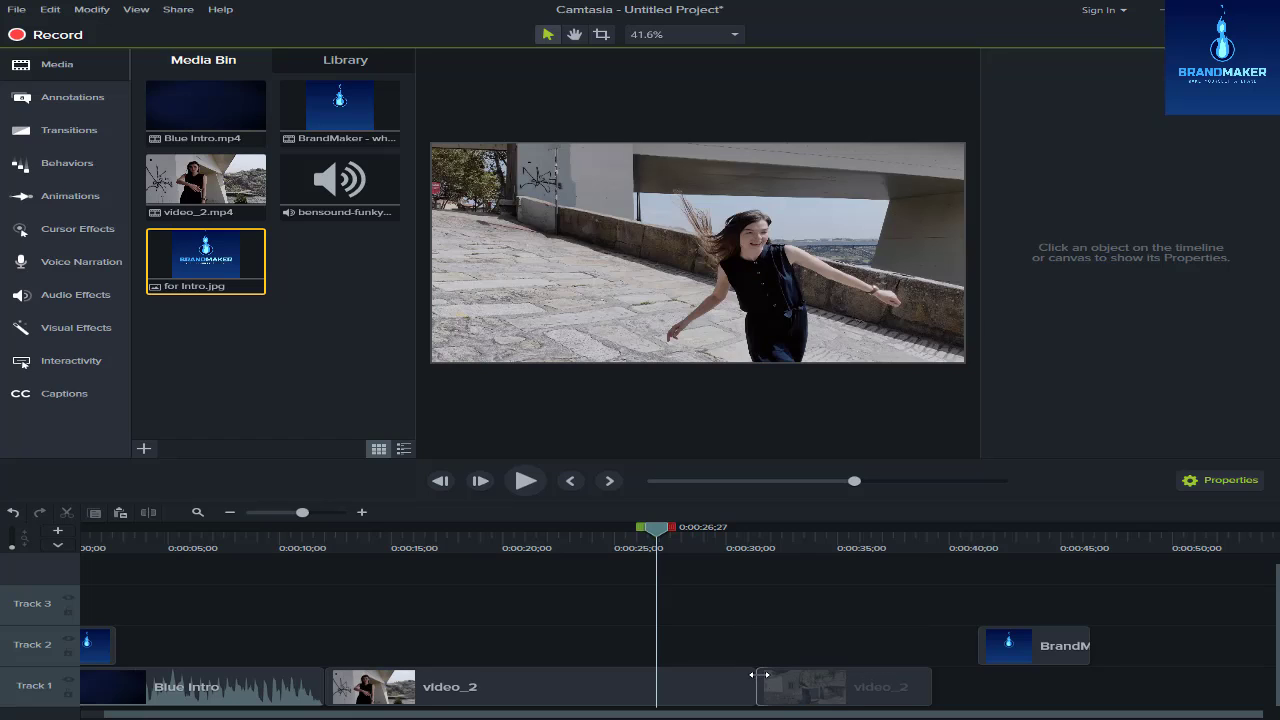
Try placing the second part of video_2 before the first part on Track 1, and undo the rearrangement and the split.
click(806, 686)
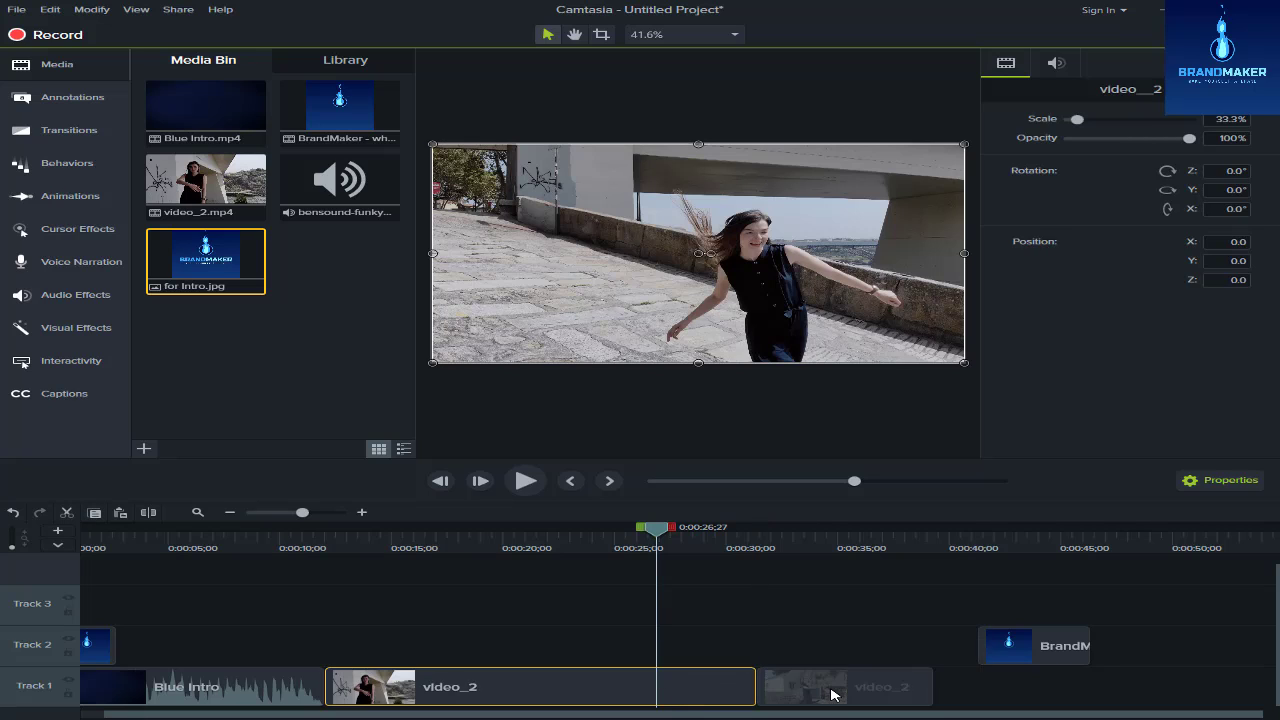
drag(831, 694, 831, 662)
drag(563, 697, 509, 685)
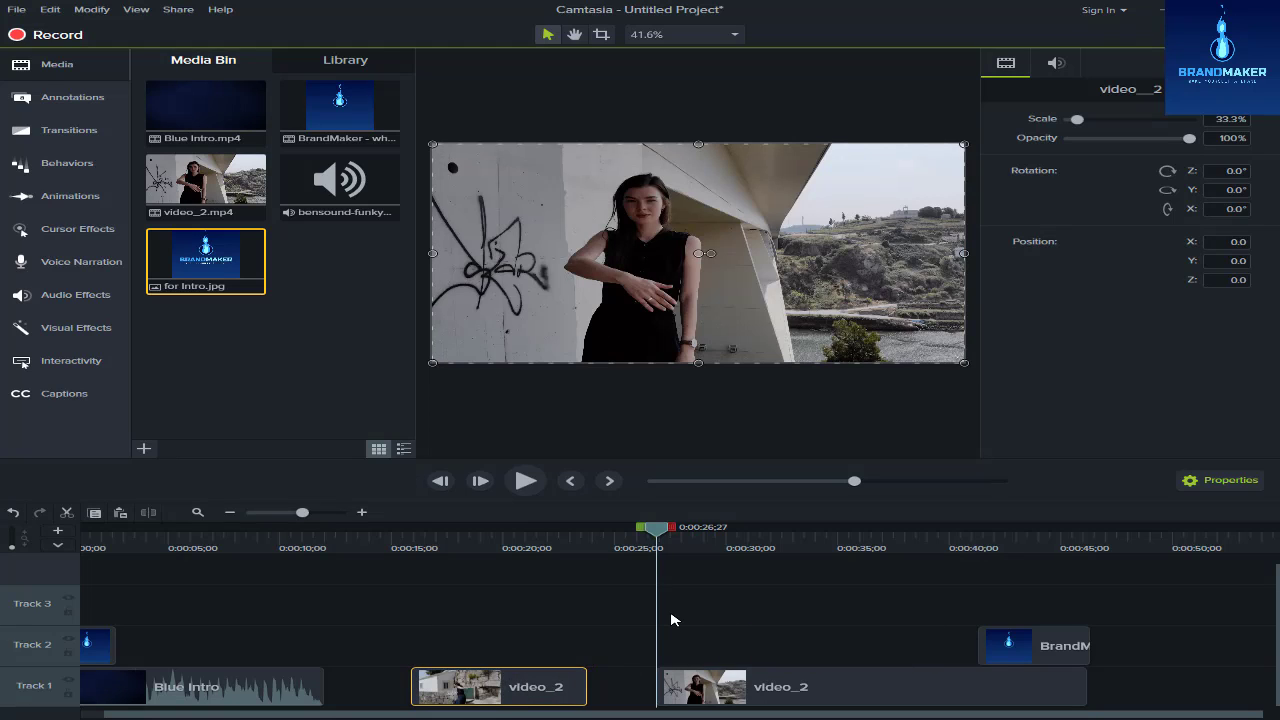
key(ctrl+z)
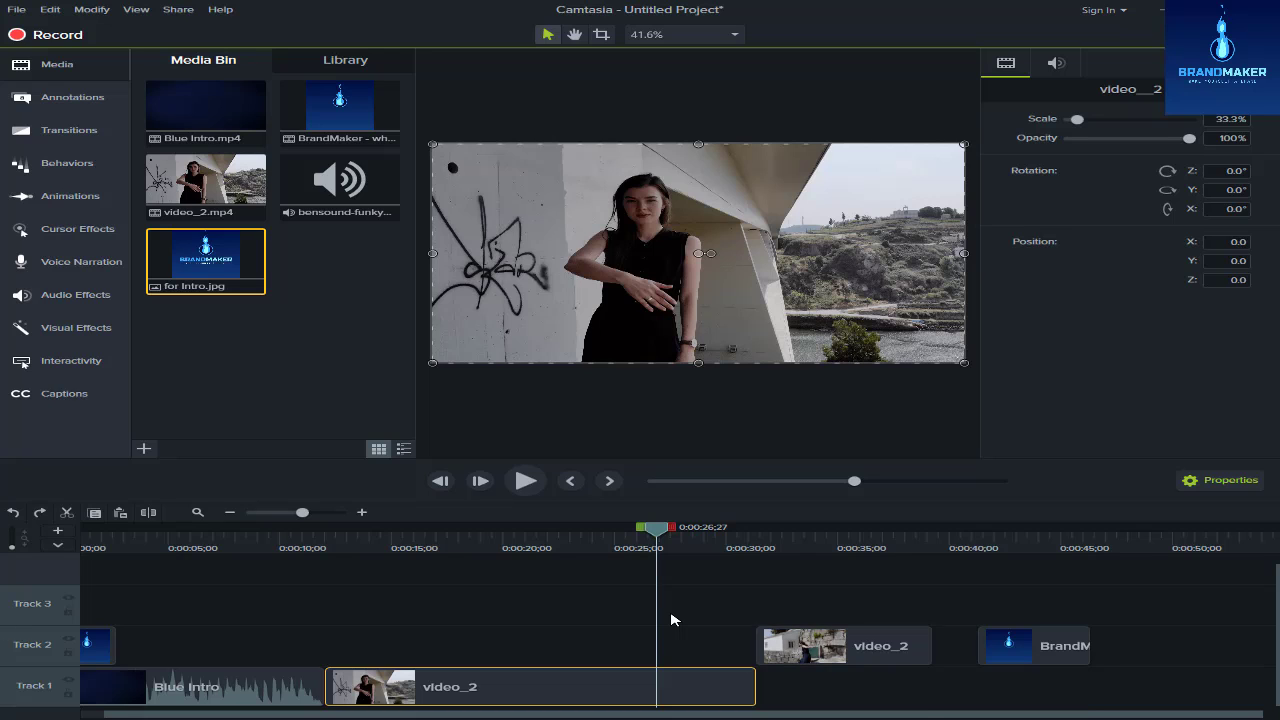
key(ctrl+z)
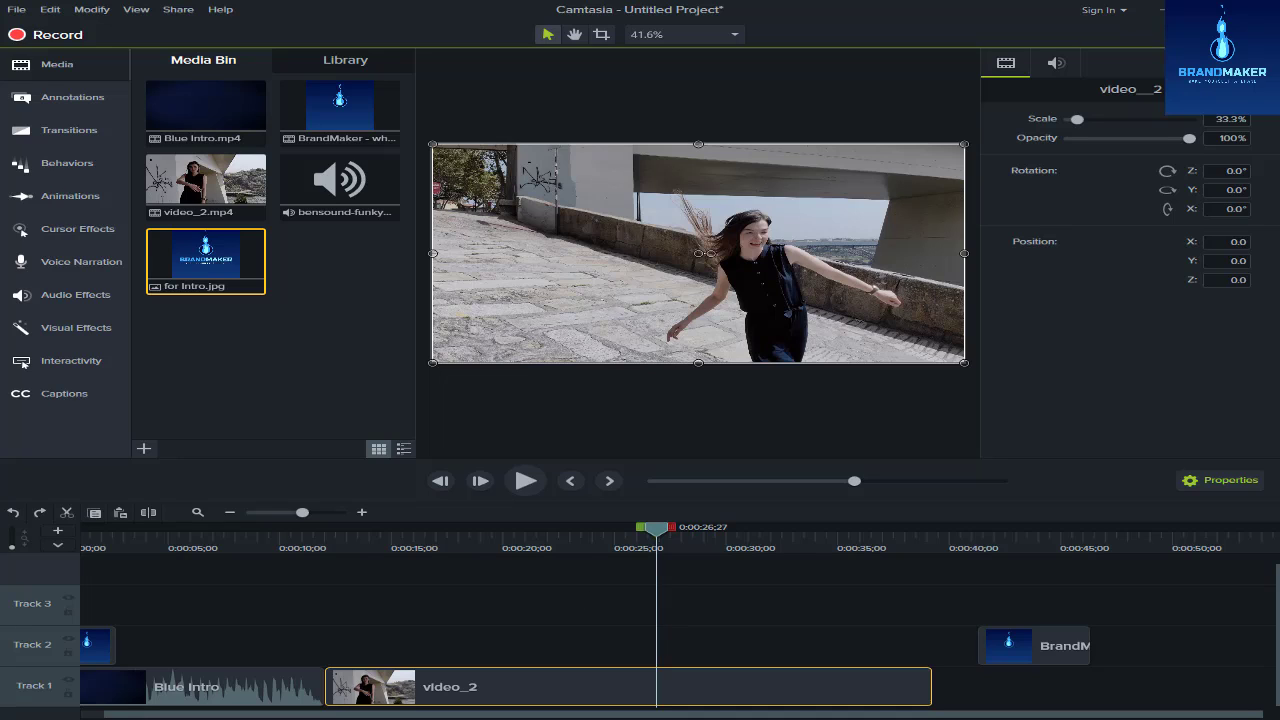
Move the second BrandMaker logo clip on Track 2 over video_2 around 0:00:26;27 and preview the overlay.
drag(1020, 652, 686, 646)
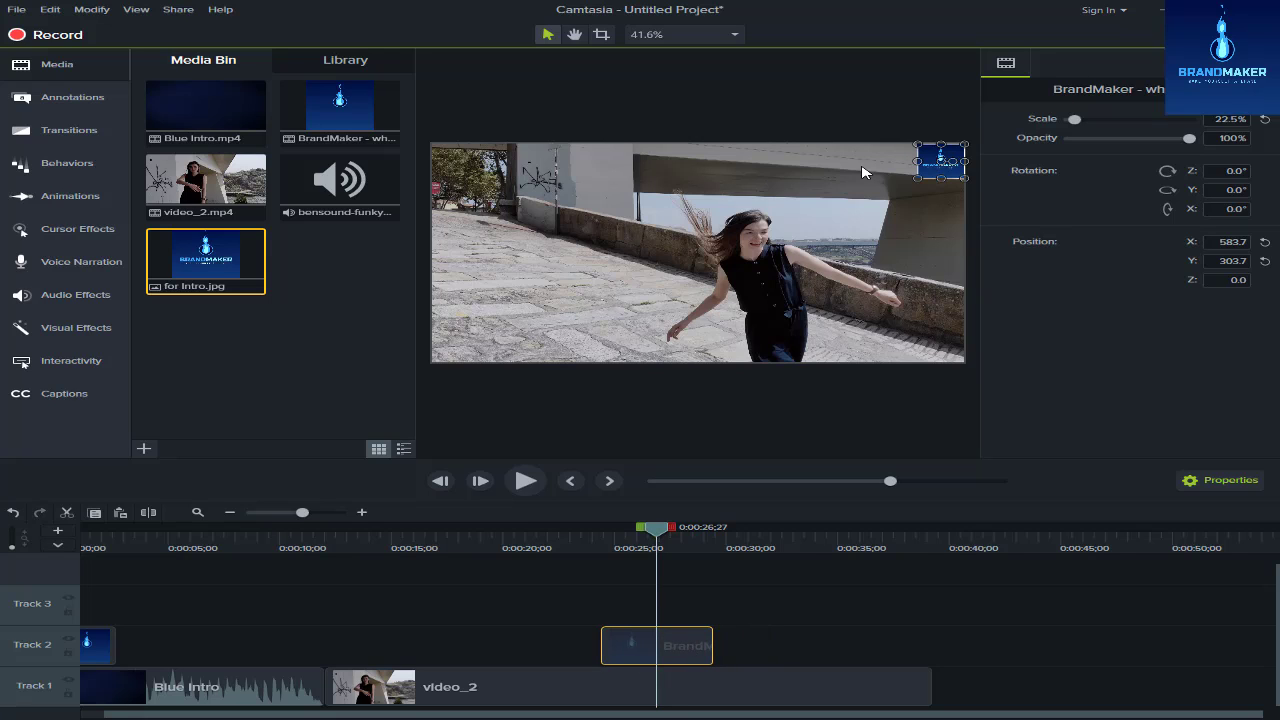
drag(656, 531, 530, 528)
click(525, 481)
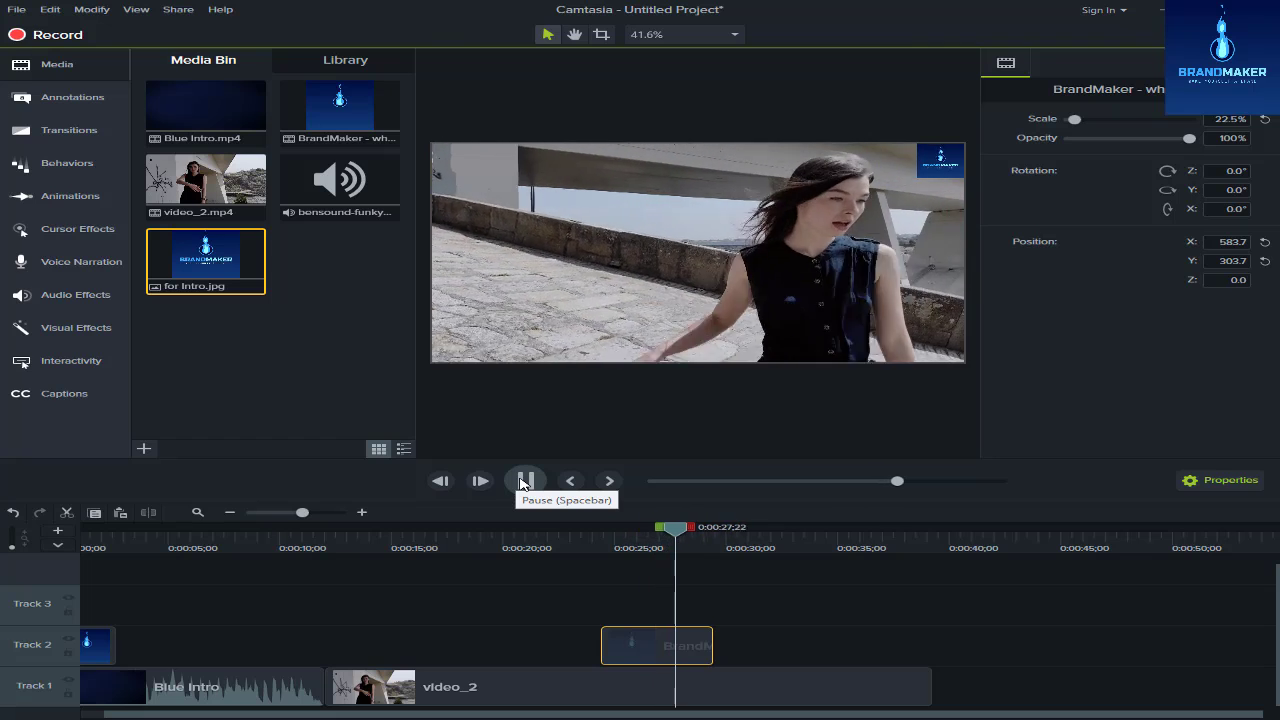
click(522, 482)
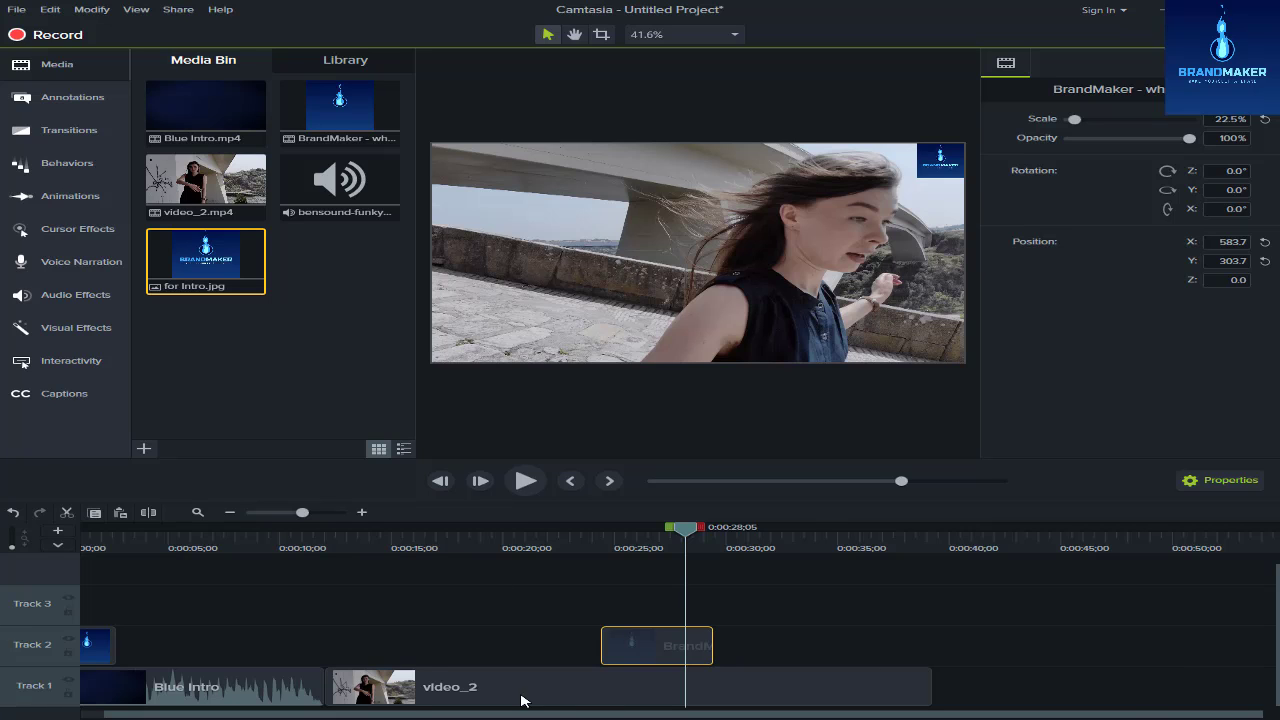
Play the project from the beginning to review the intro and its transition into video_2.
drag(685, 527, 336, 527)
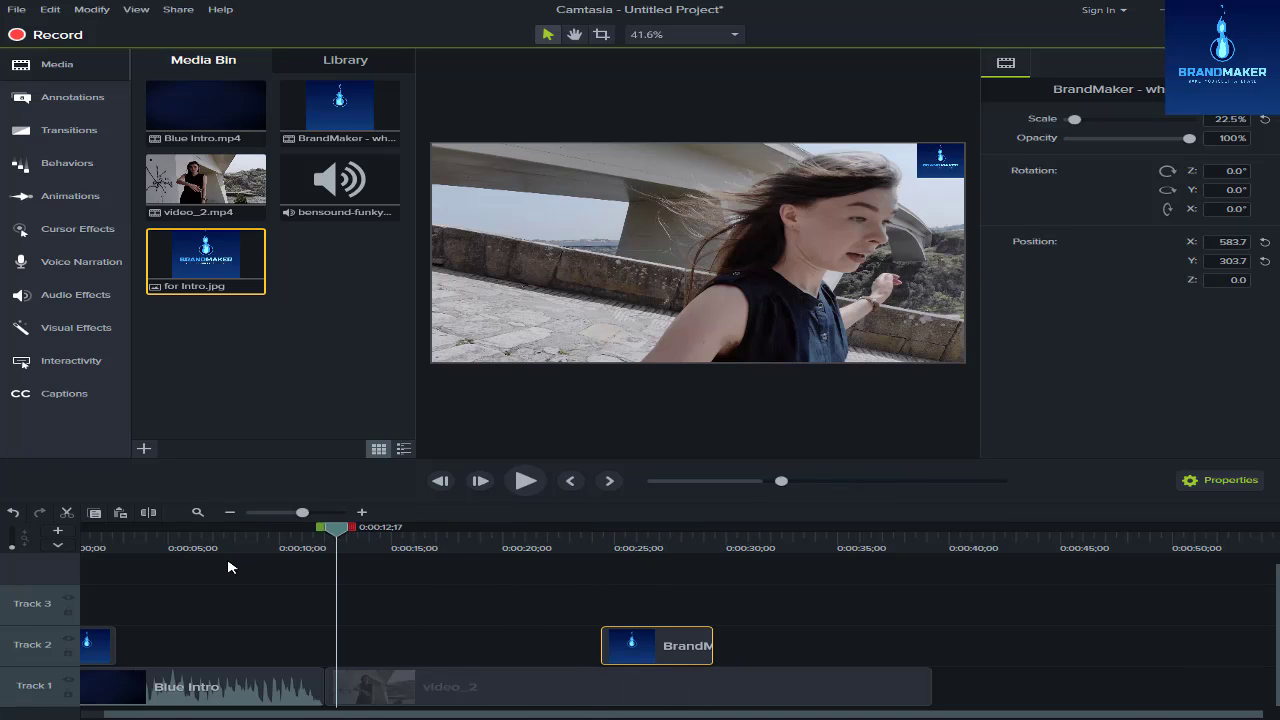
drag(228, 567, 41, 557)
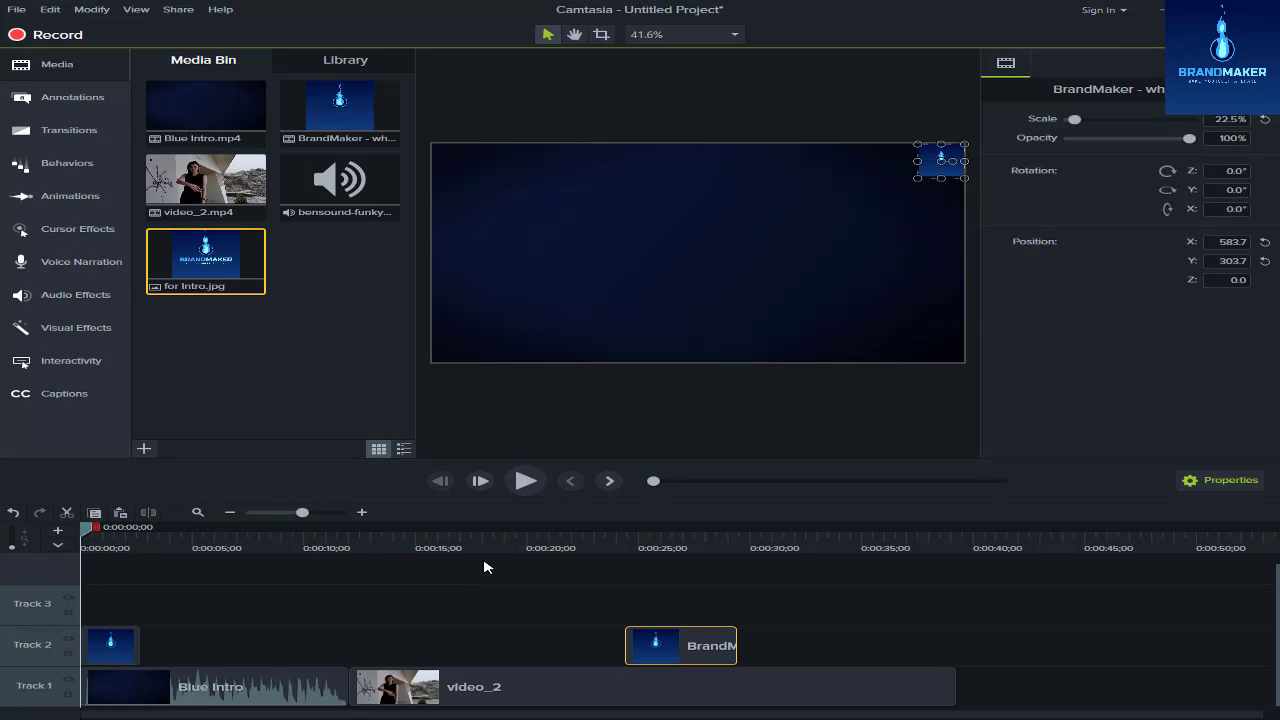
click(527, 482)
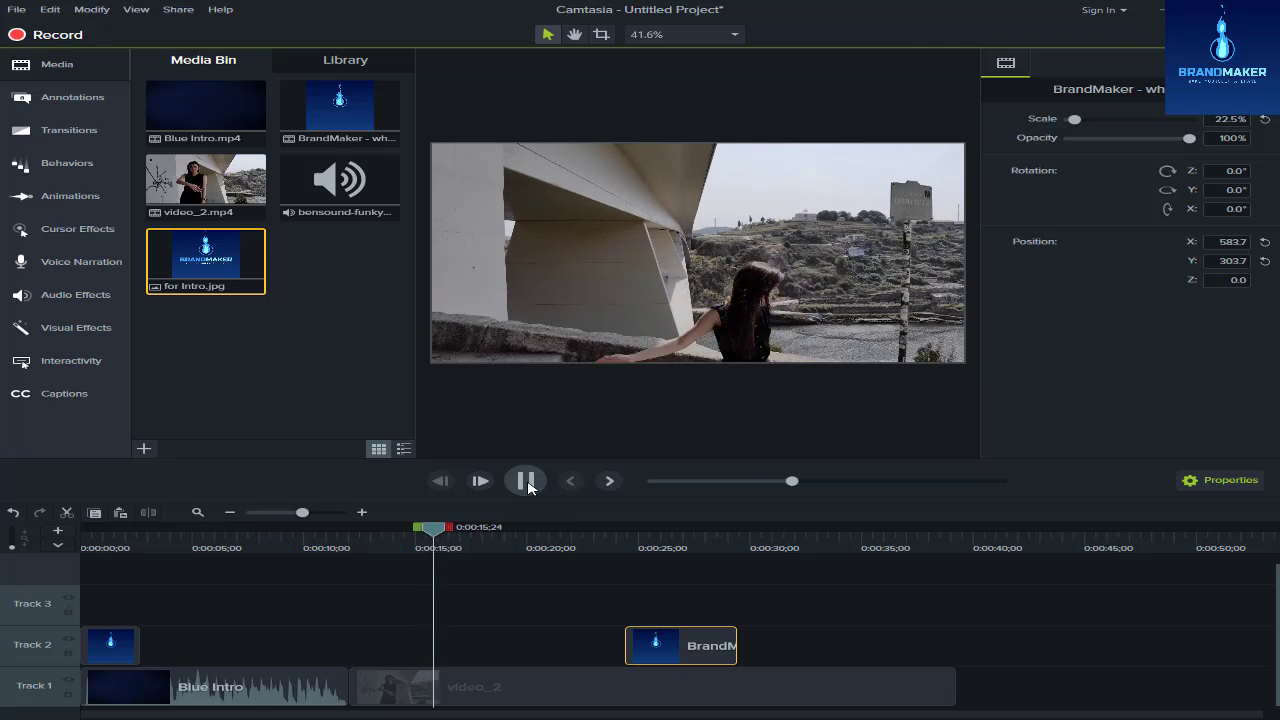
click(525, 483)
Add the bensound-funkyelement music to Track 3, starting where the Blue Intro ends and video_2 begins.
drag(463, 528, 344, 541)
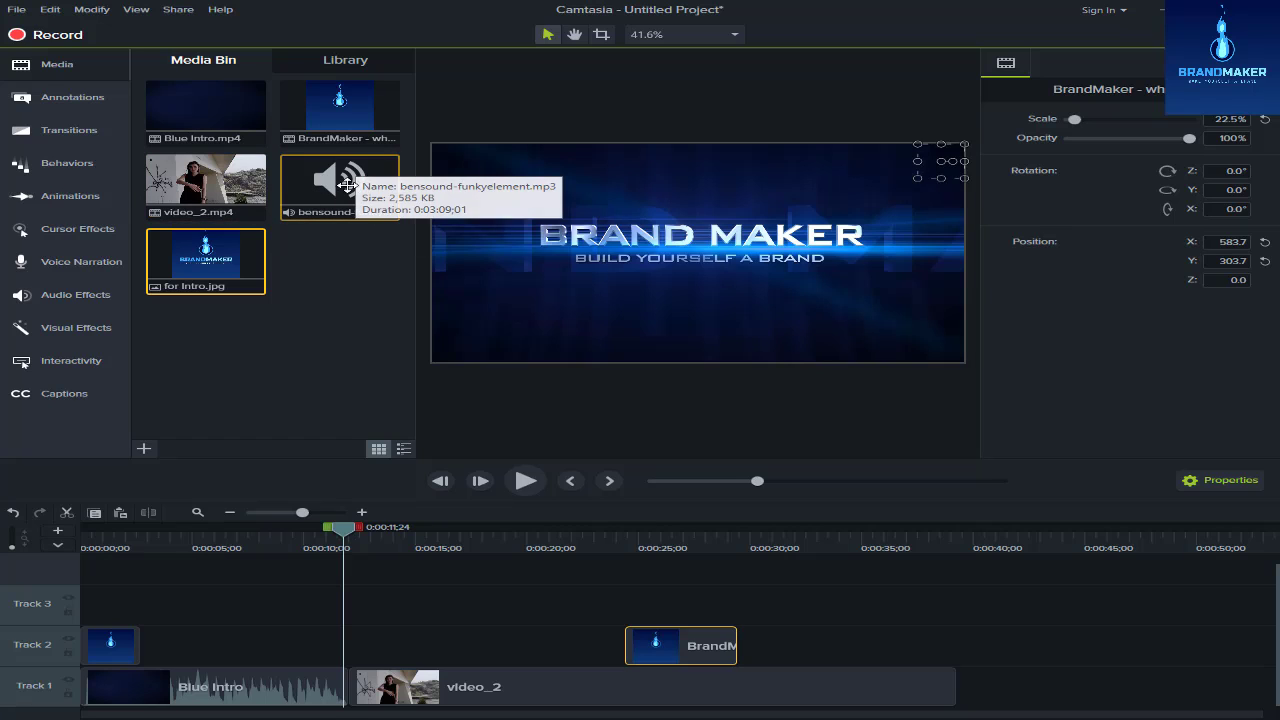
drag(344, 180, 355, 616)
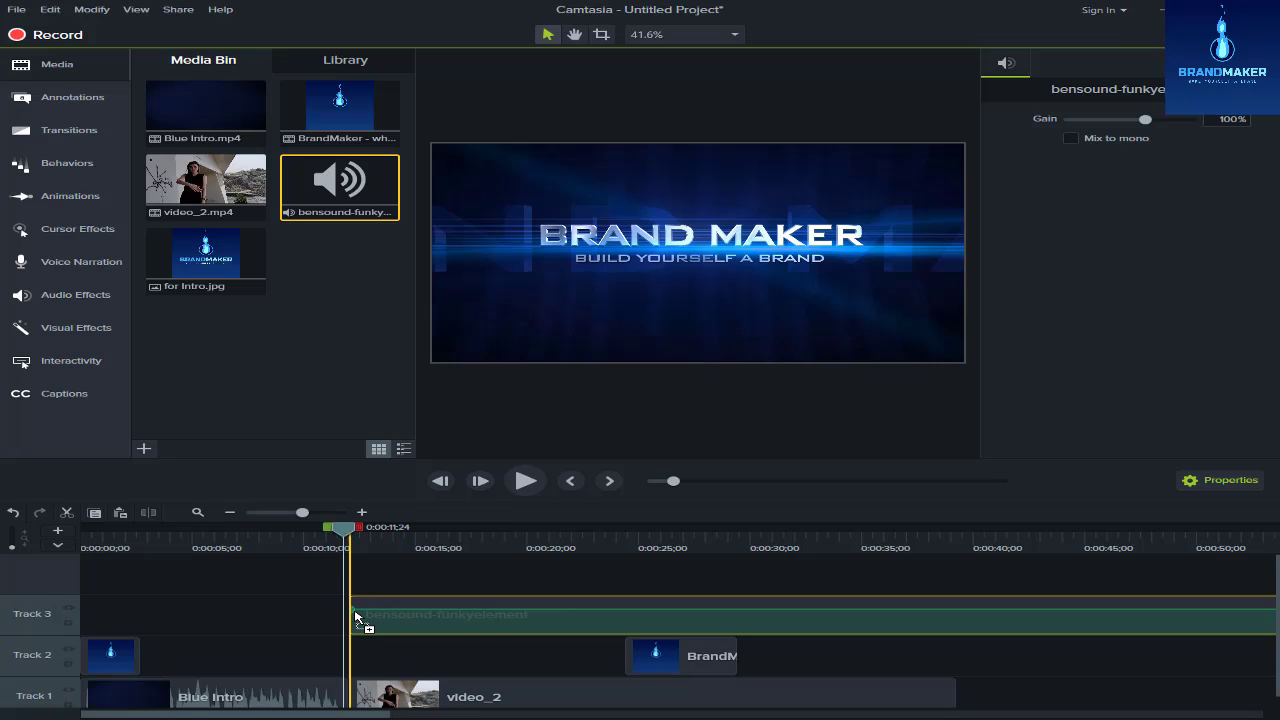
drag(355, 620, 355, 620)
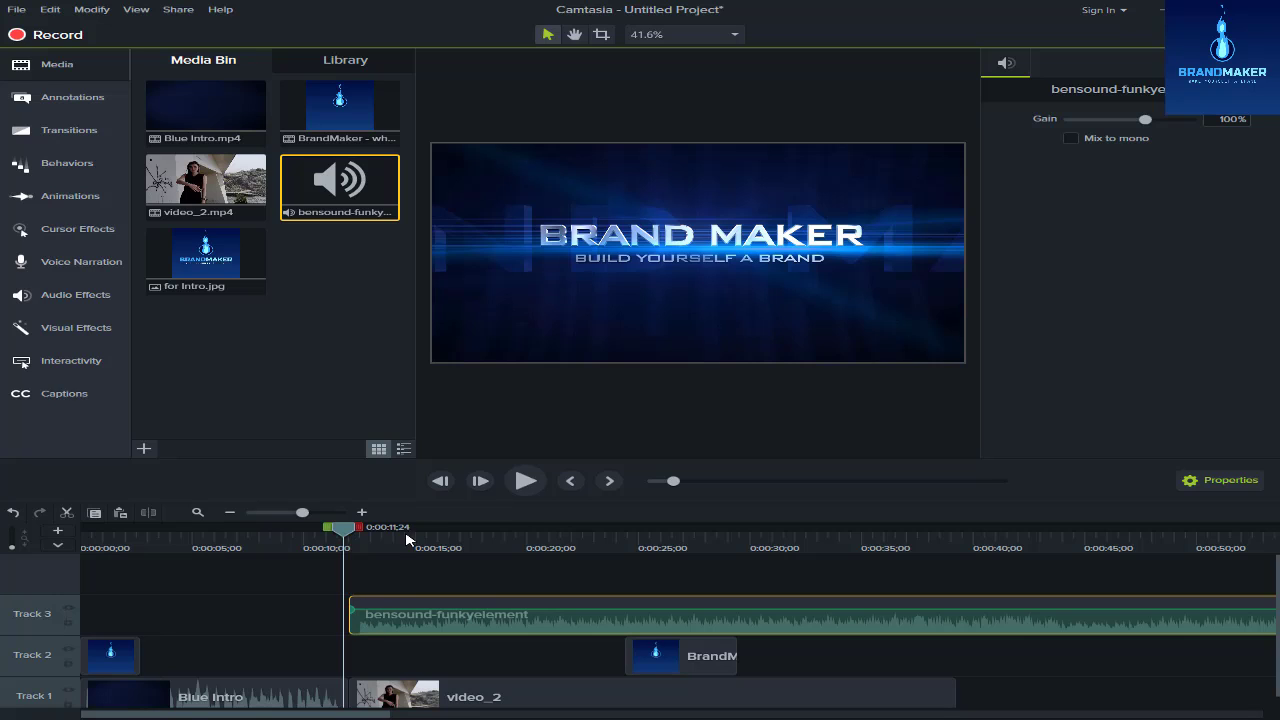
Play back the section with the music and lower the volume of the bensound-funkyelement clip.
click(526, 481)
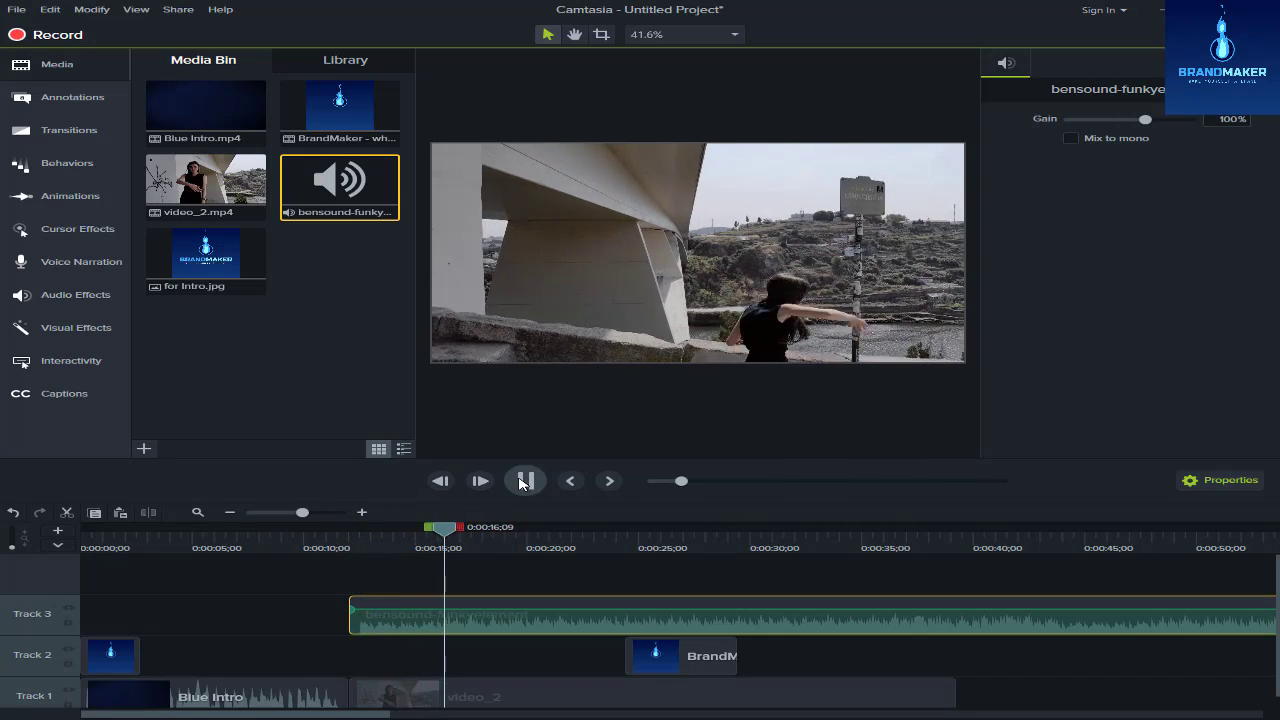
click(524, 483)
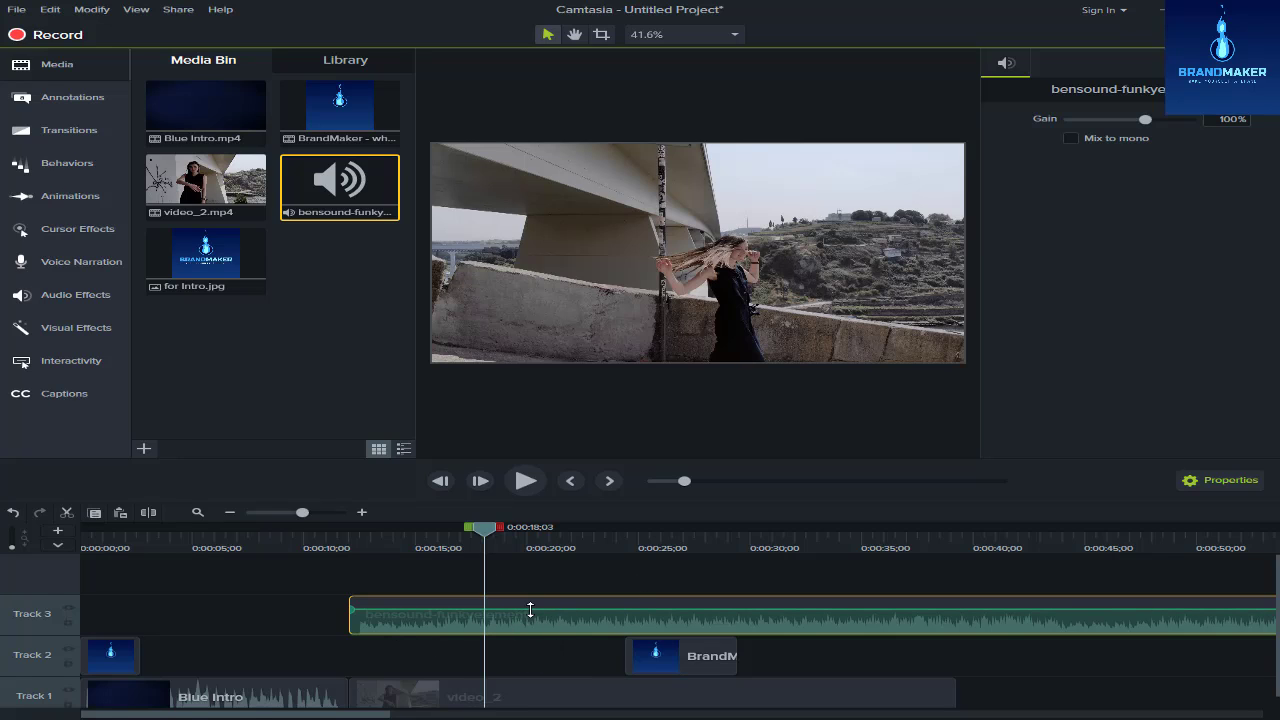
drag(530, 609, 558, 625)
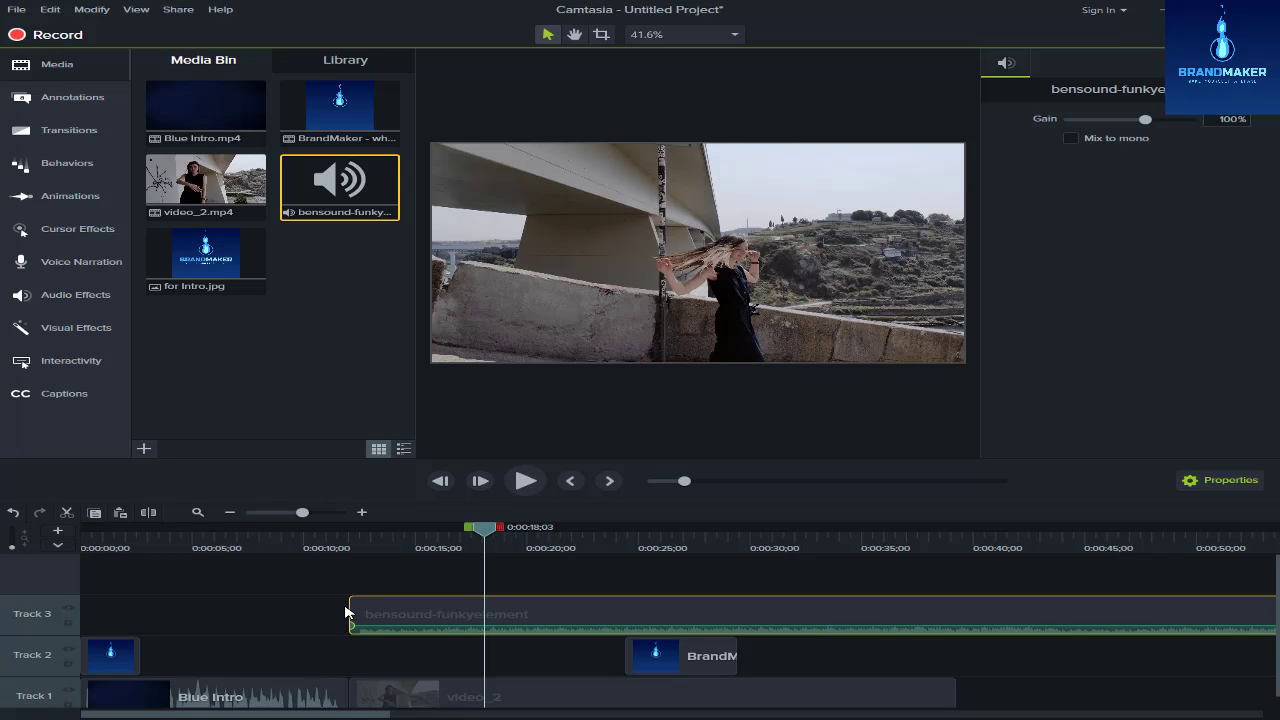
Trim about four seconds off the start of the music clip and move it to the beginning of Track 3.
drag(349, 607, 471, 614)
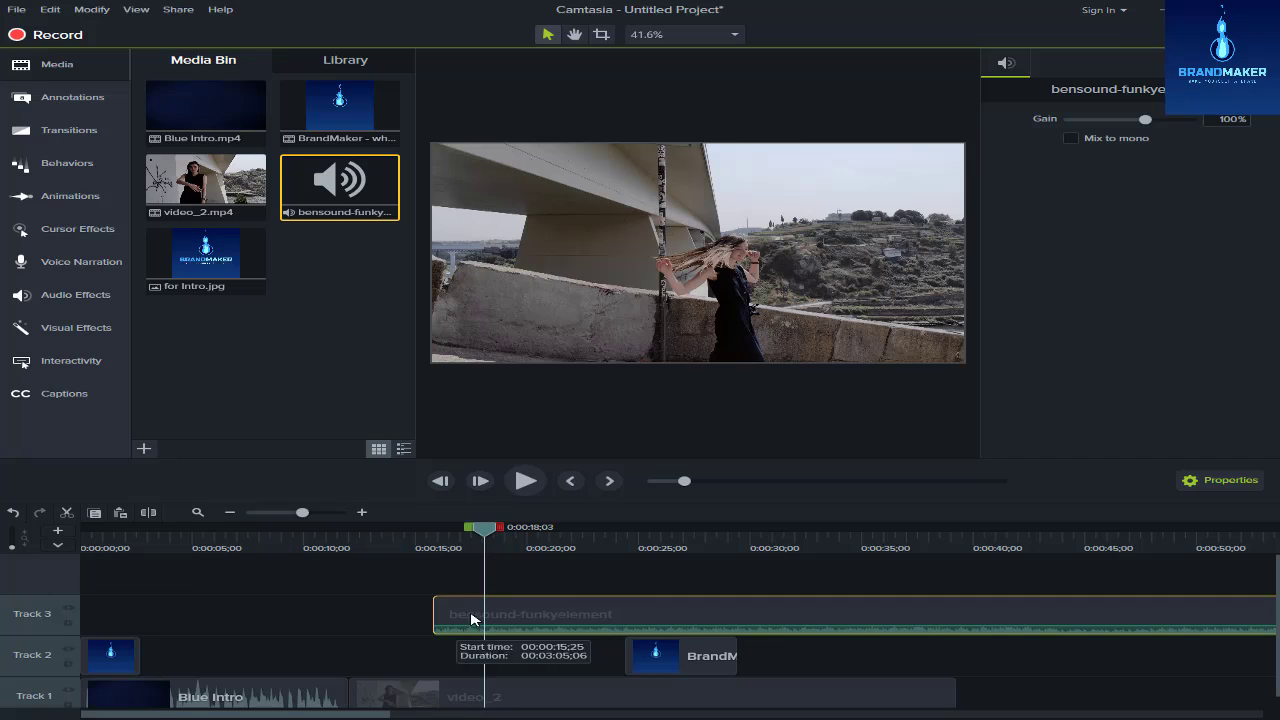
drag(1086, 614, 986, 623)
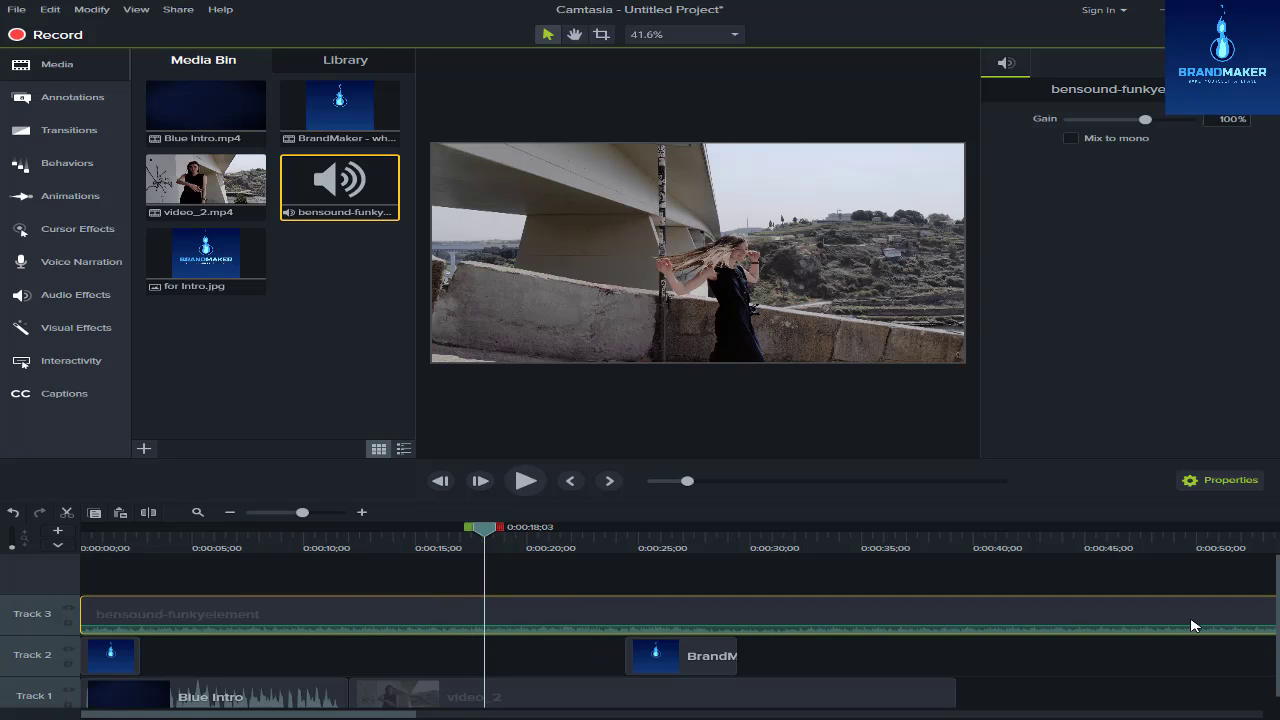
click(199, 513)
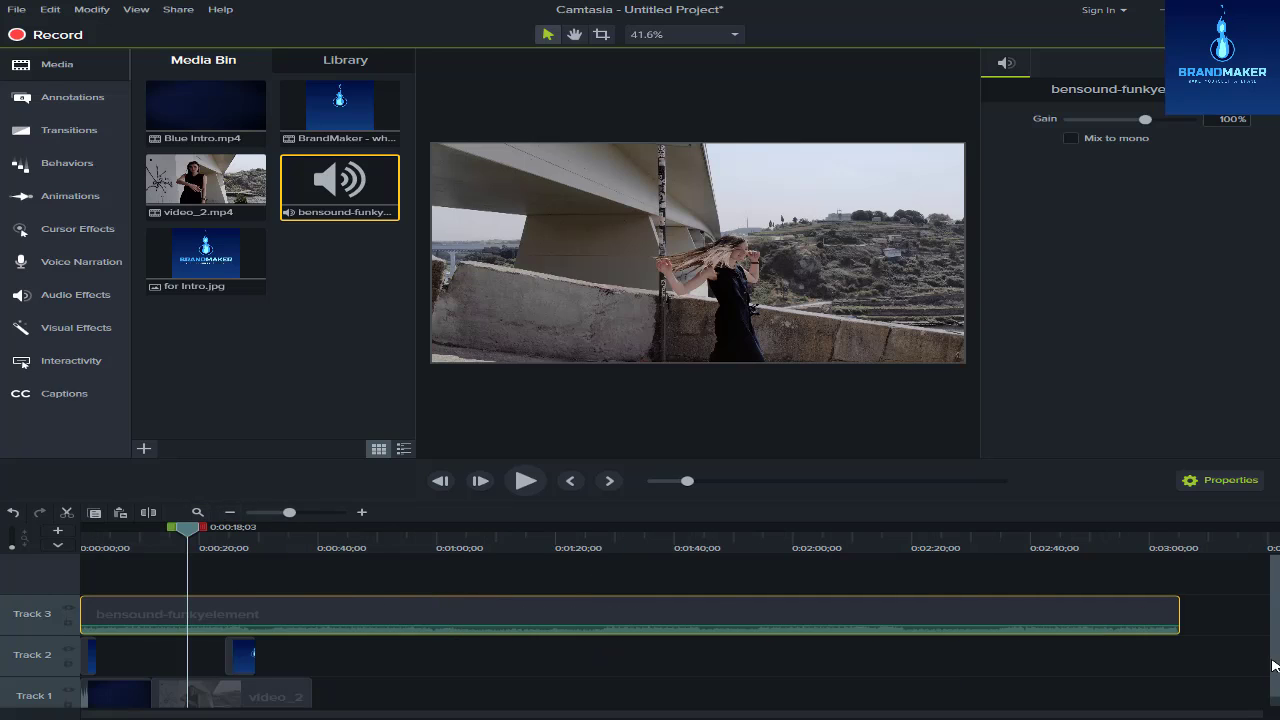
Shorten the end of the bensound-funkyelement clip to about 2:25 and move it to start where video_2 begins.
drag(1159, 619, 938, 619)
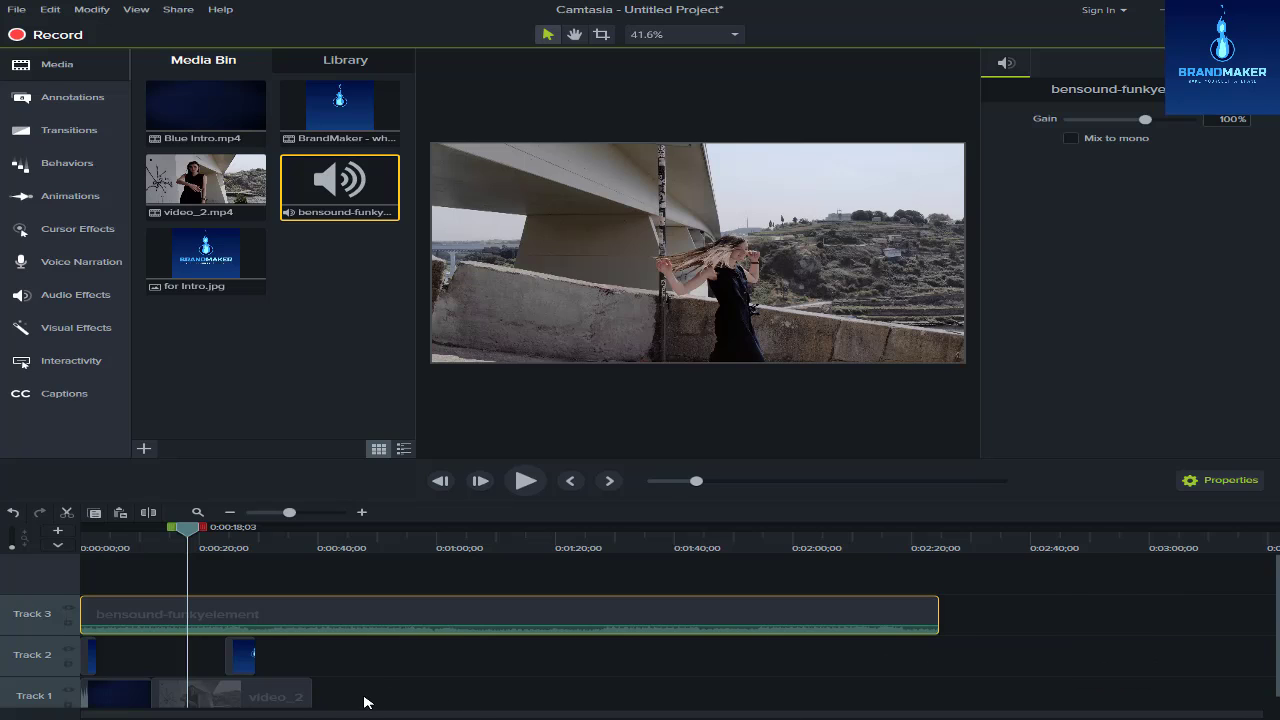
click(279, 696)
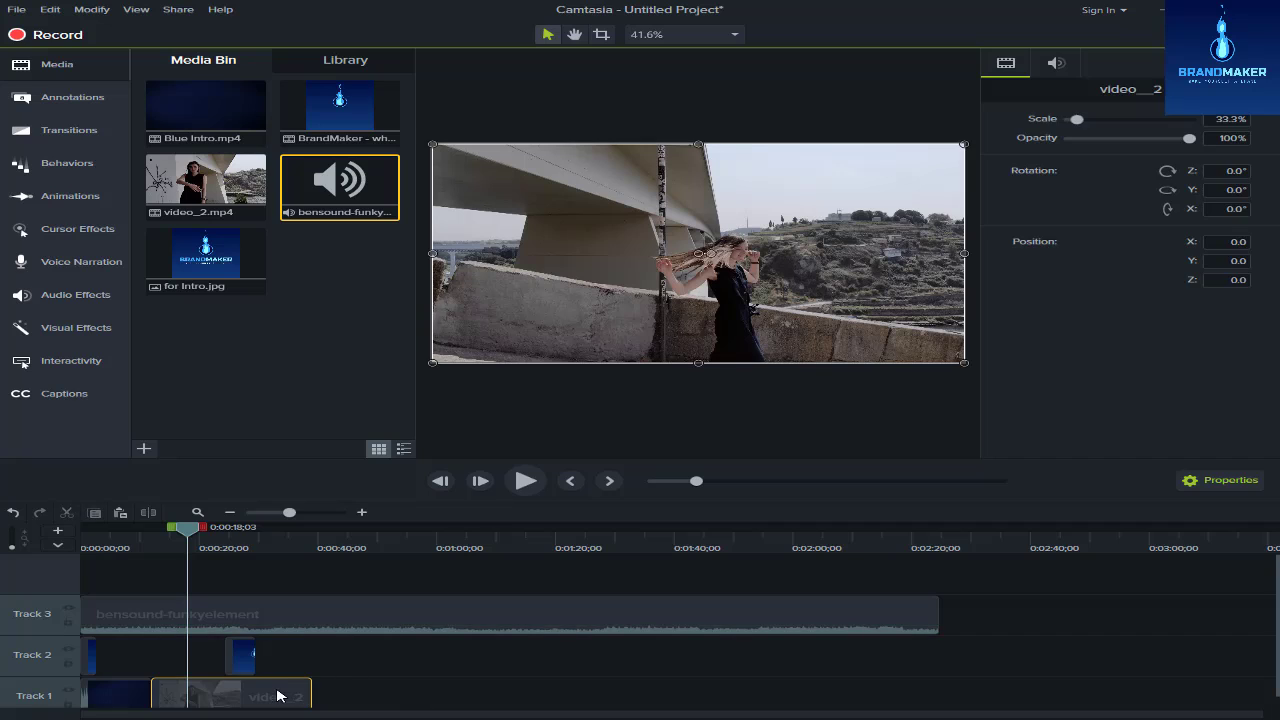
drag(197, 535, 42, 527)
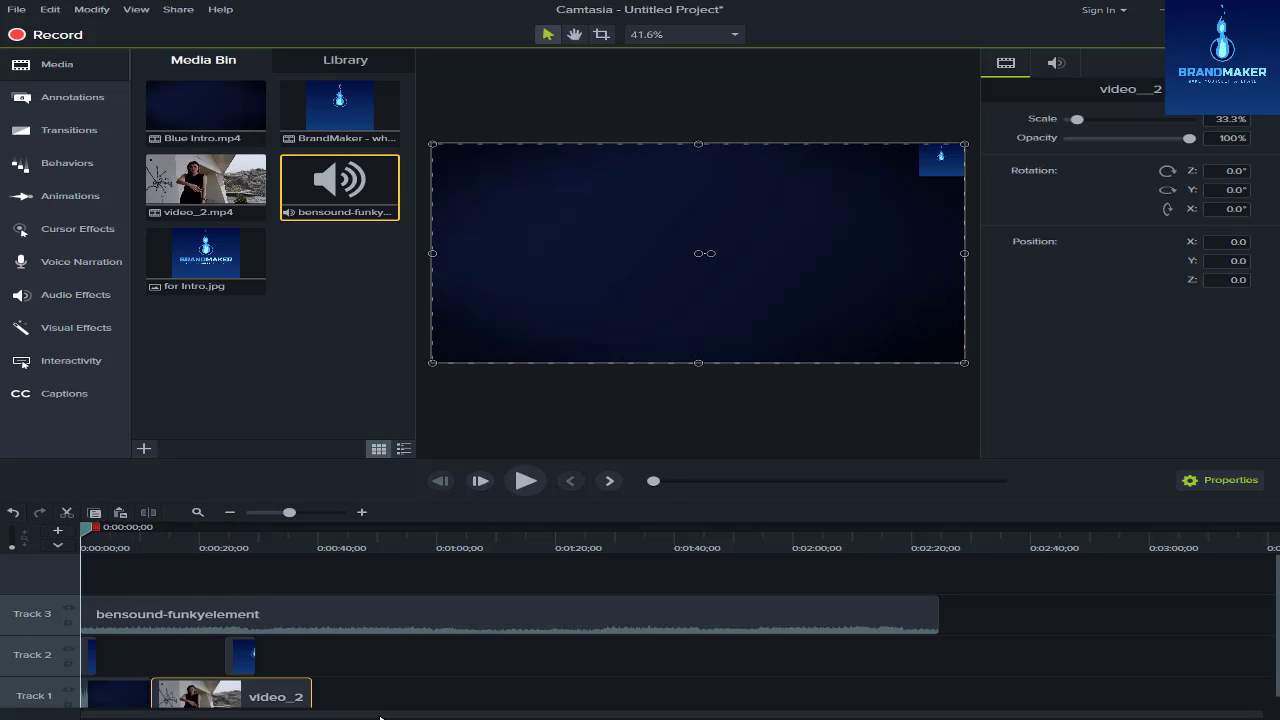
click(362, 513)
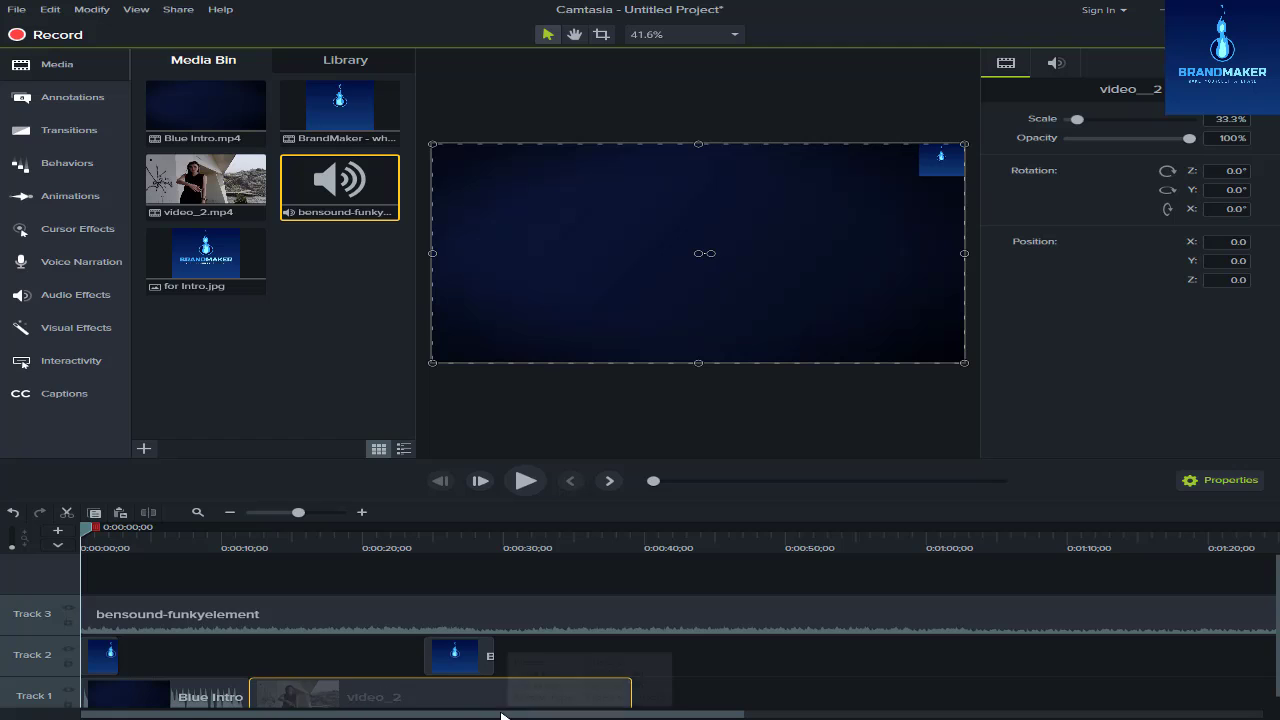
drag(530, 716, 532, 718)
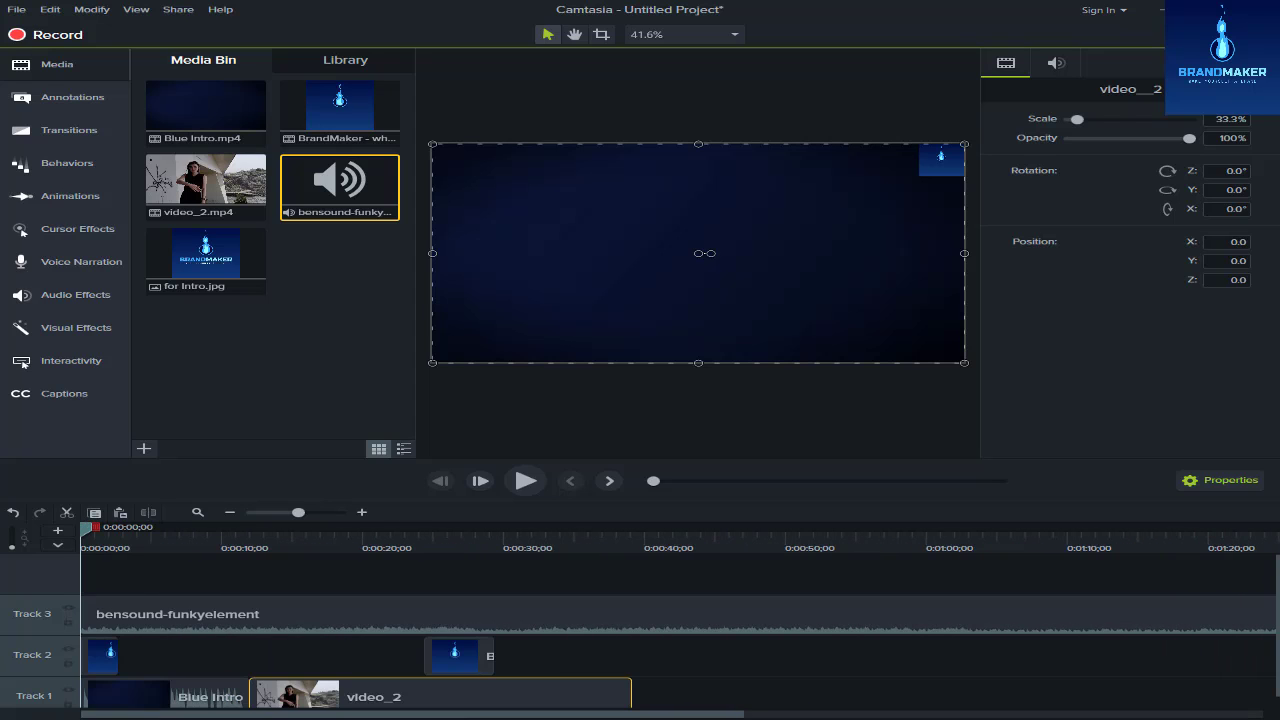
click(362, 513)
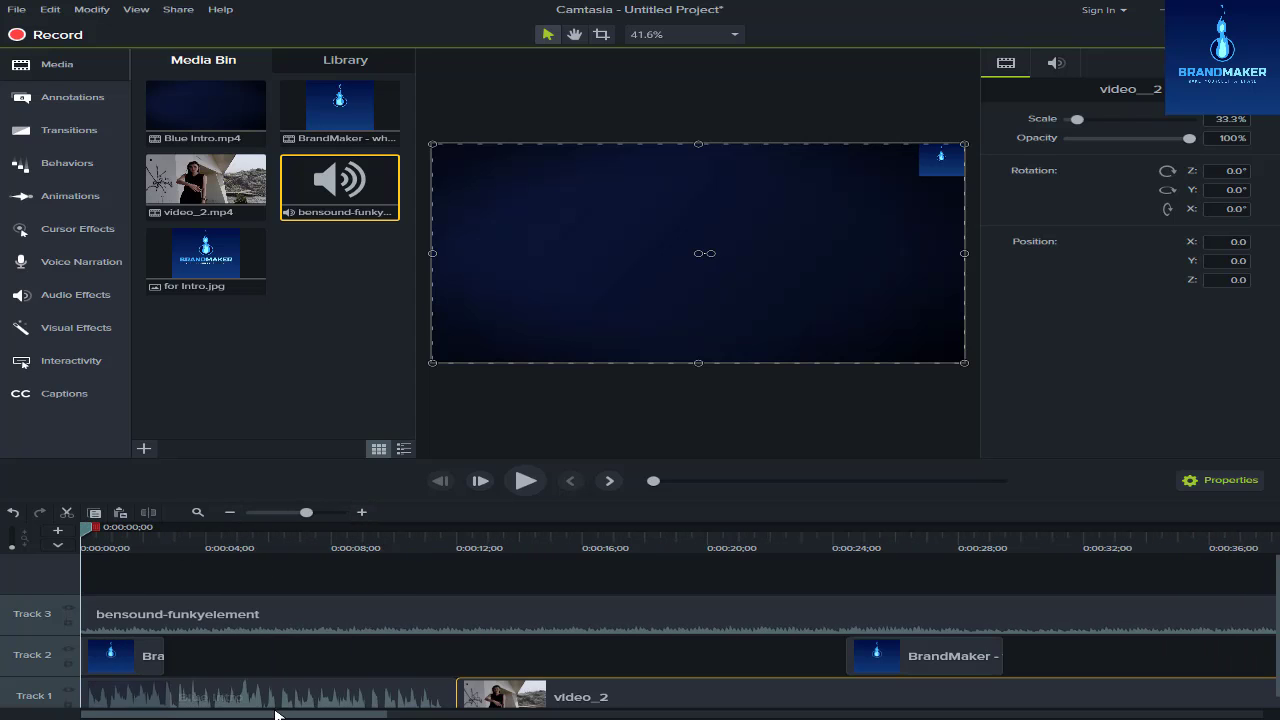
drag(277, 617, 530, 628)
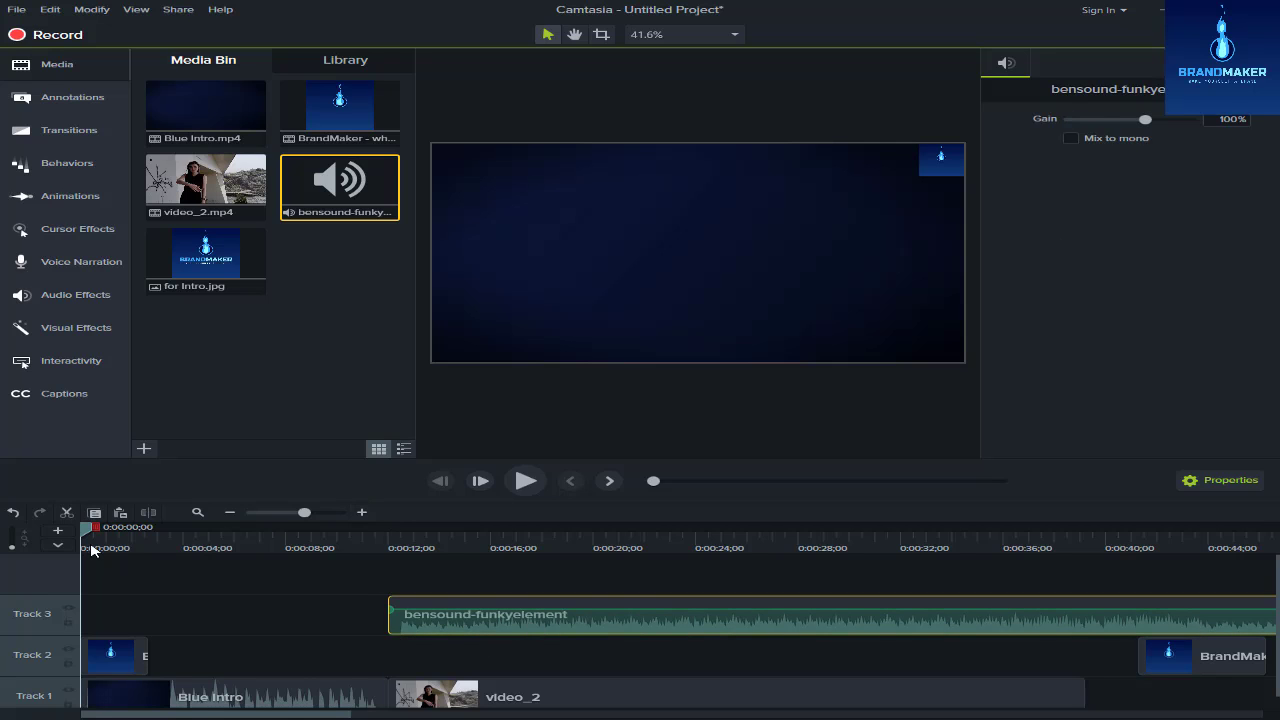
Play back the transition from the Blue Intro into video_2 and lower the volume of the music clip.
drag(92, 530, 343, 531)
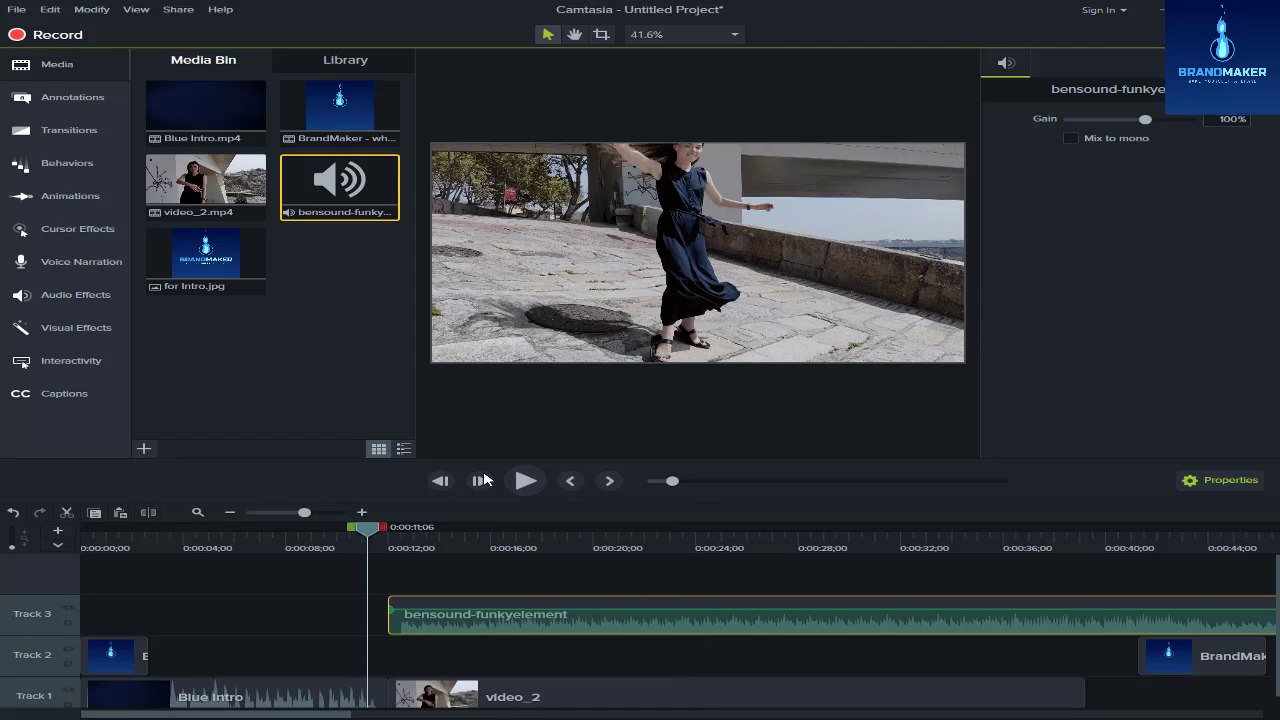
click(535, 487)
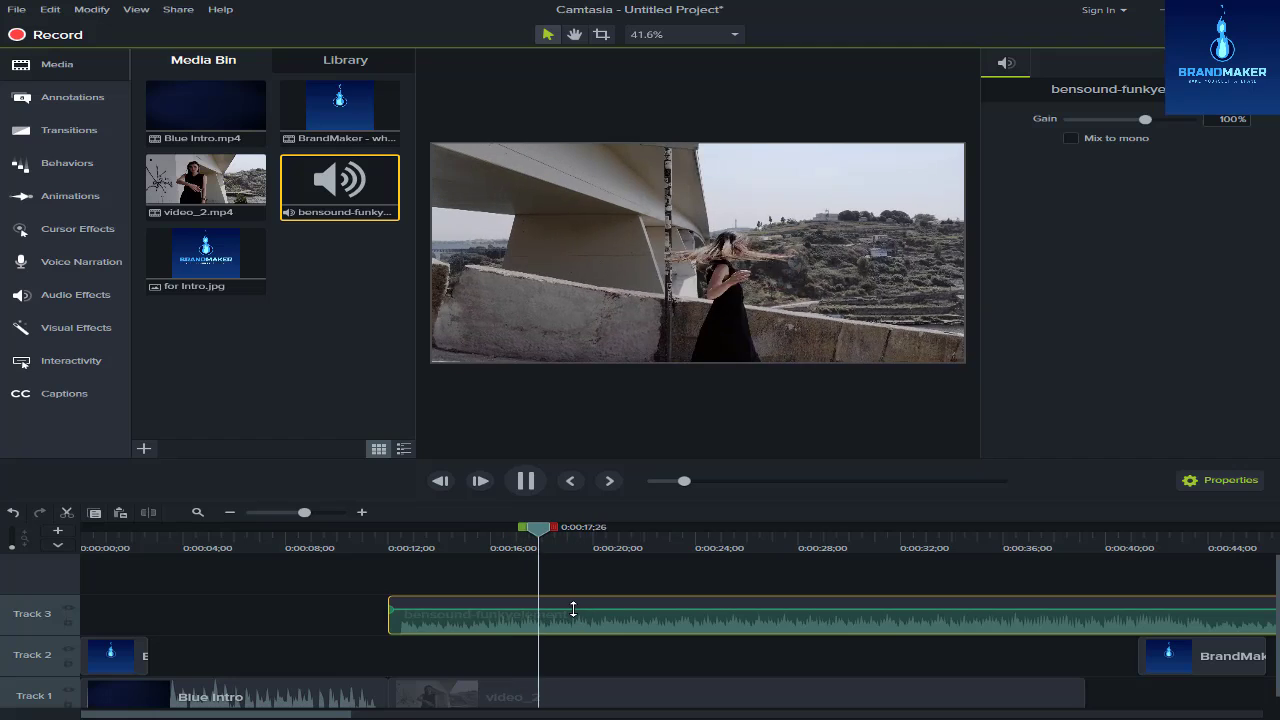
drag(573, 605, 573, 614)
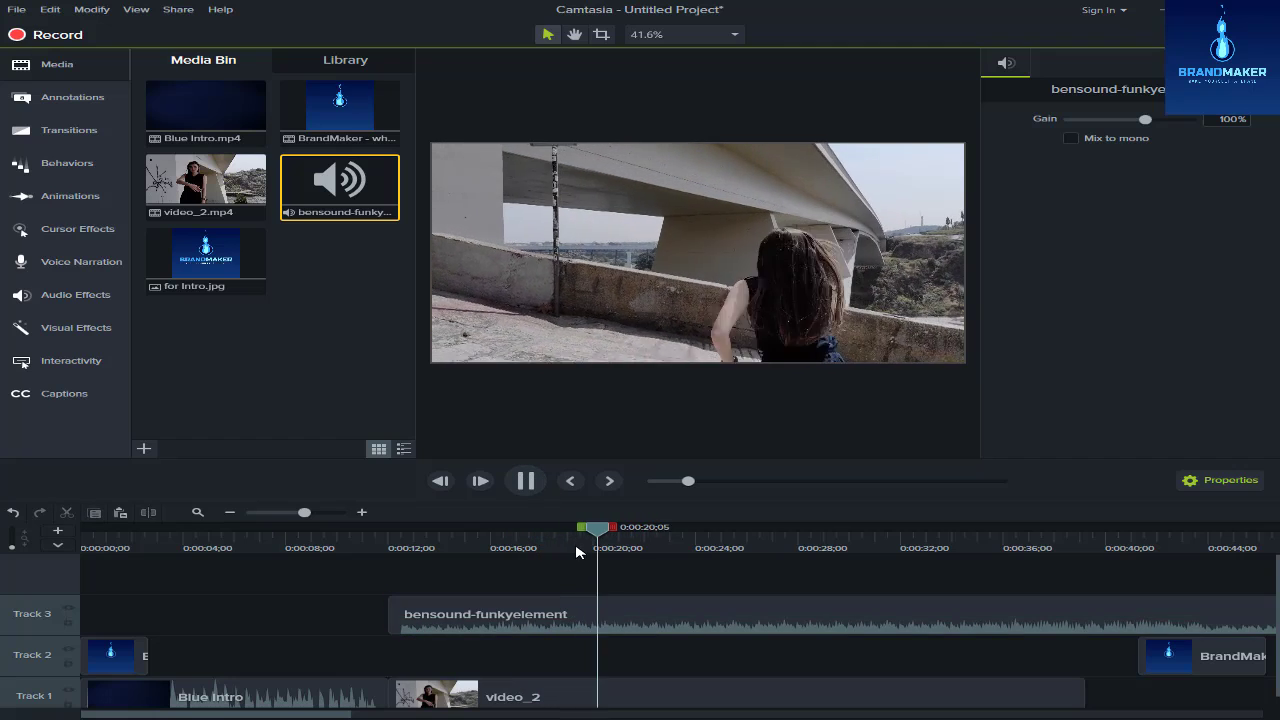
click(505, 545)
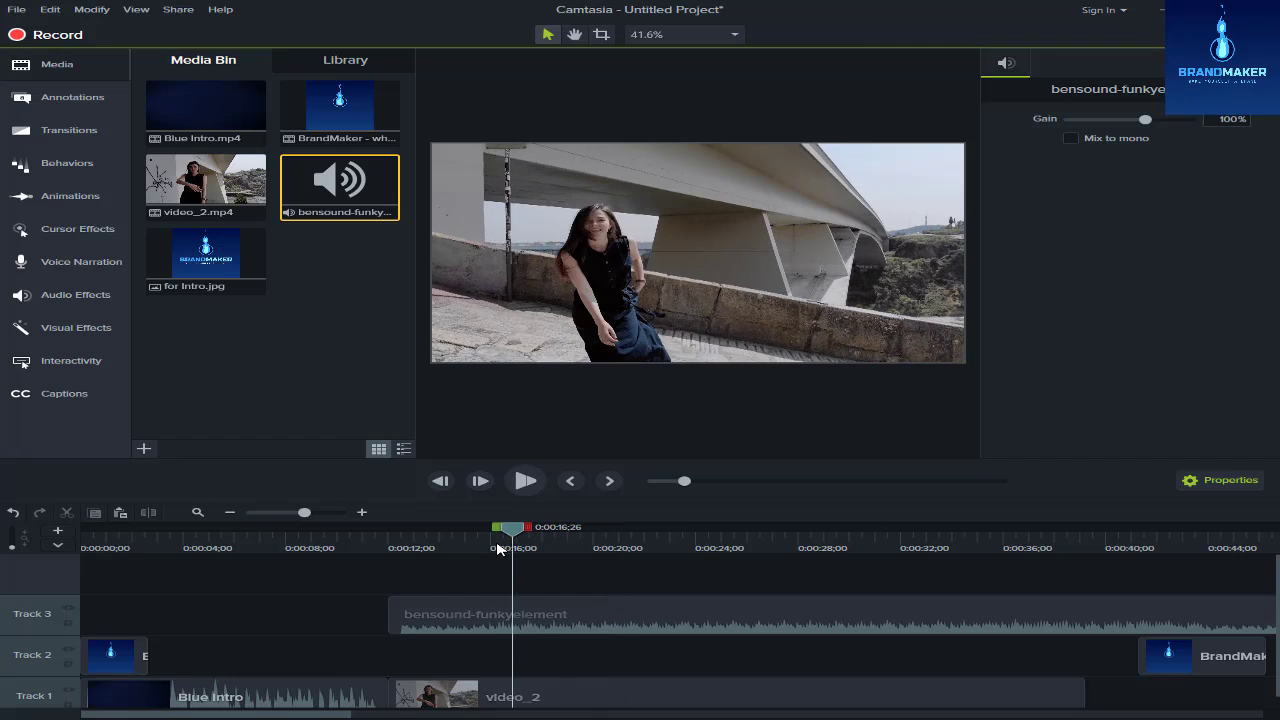
Move the music clip to the beginning of Track 3 and split off and delete everything before 0:00:17;01.
click(755, 612)
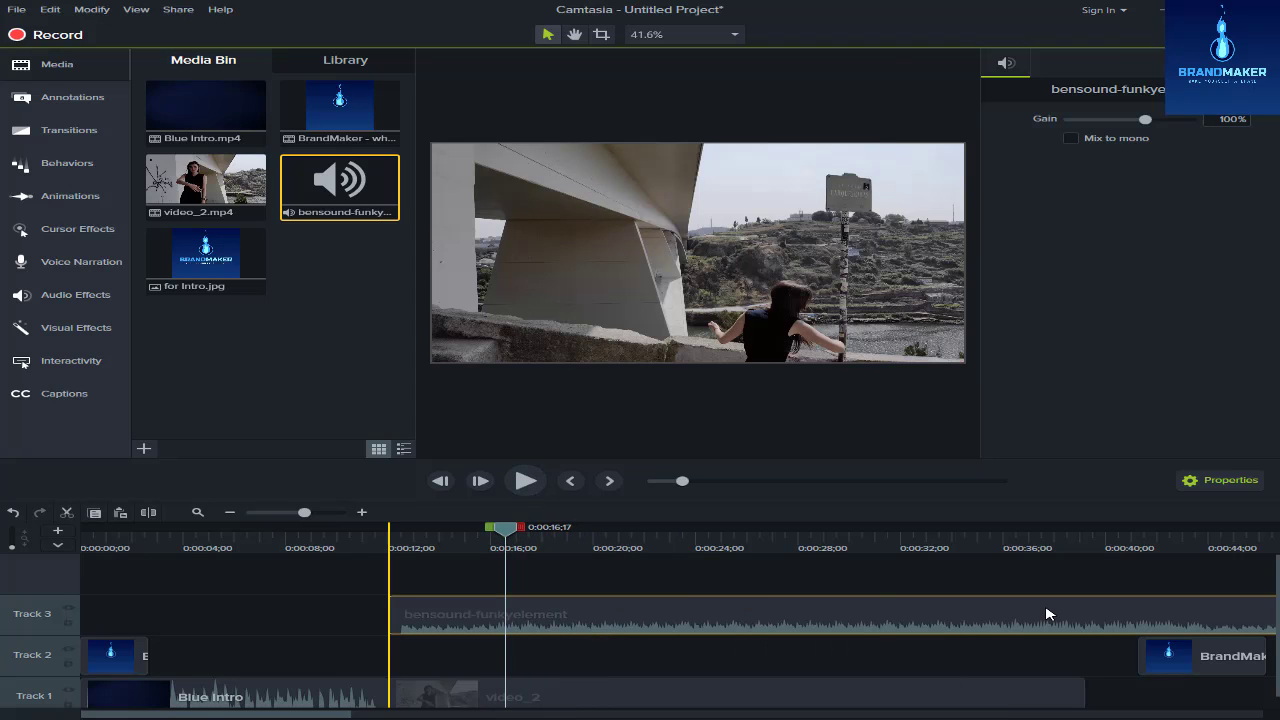
drag(1047, 613, 596, 611)
drag(517, 531, 528, 531)
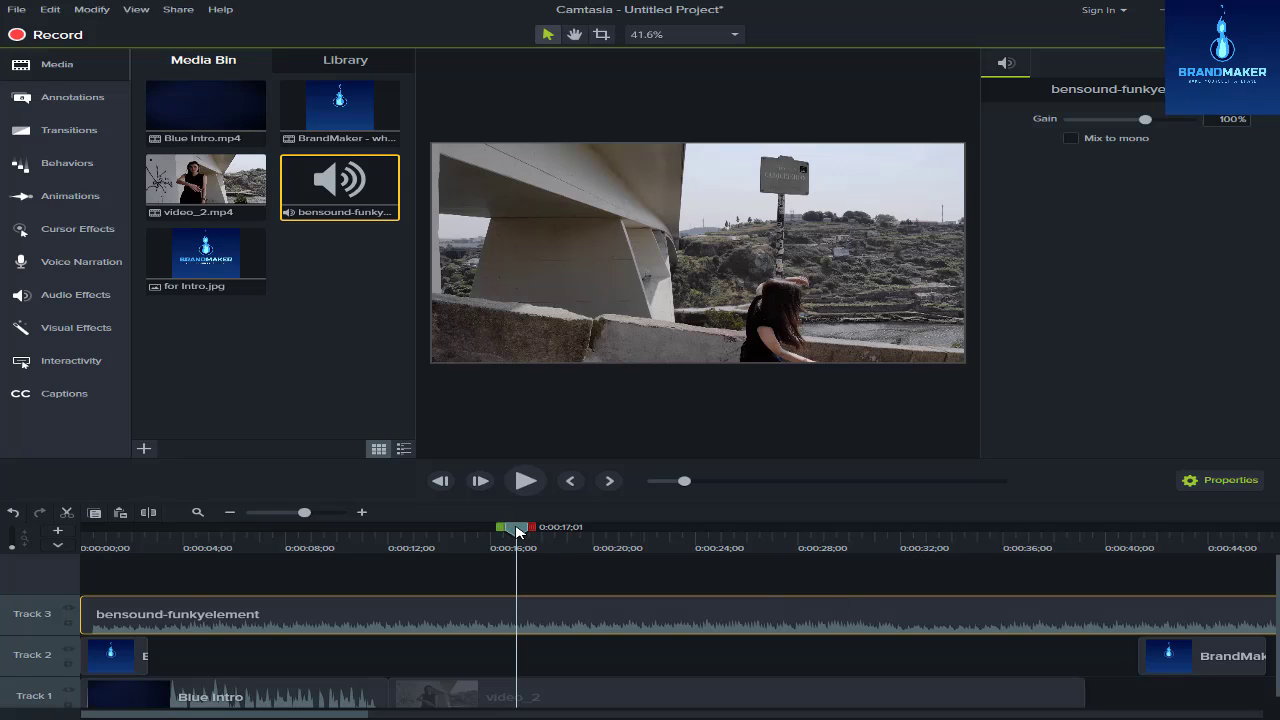
click(149, 513)
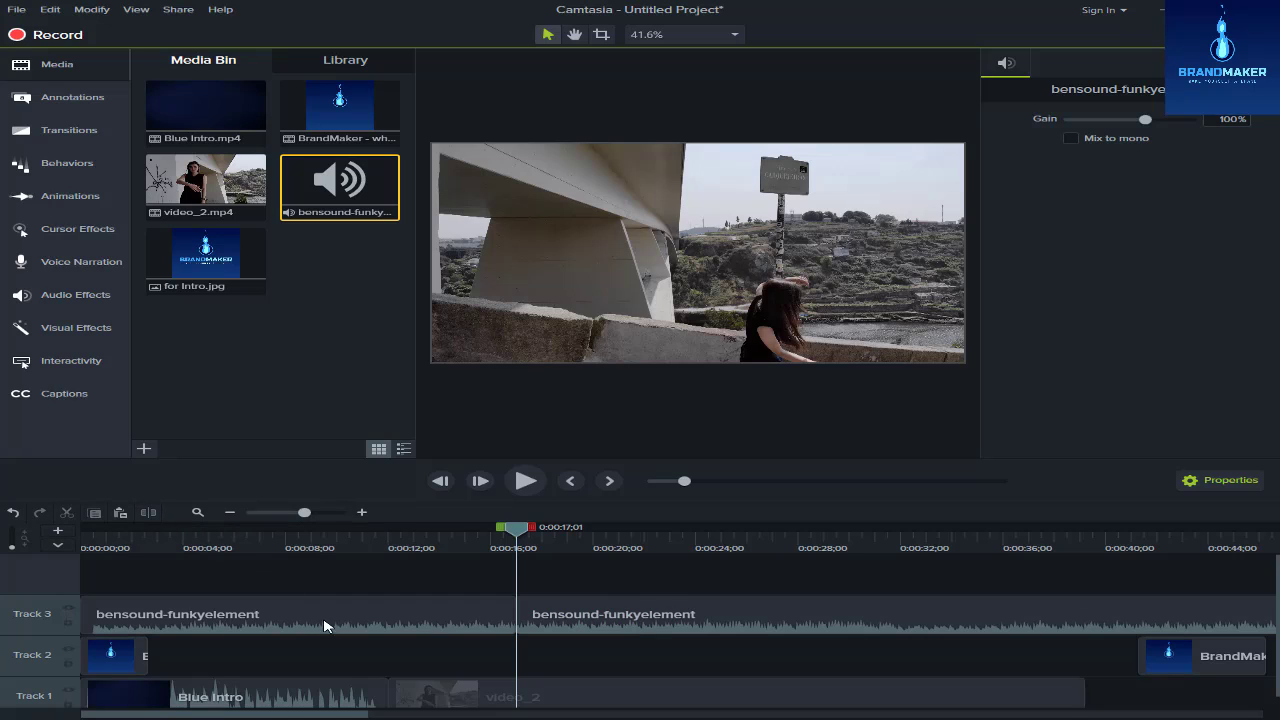
click(412, 613)
key(Delete)
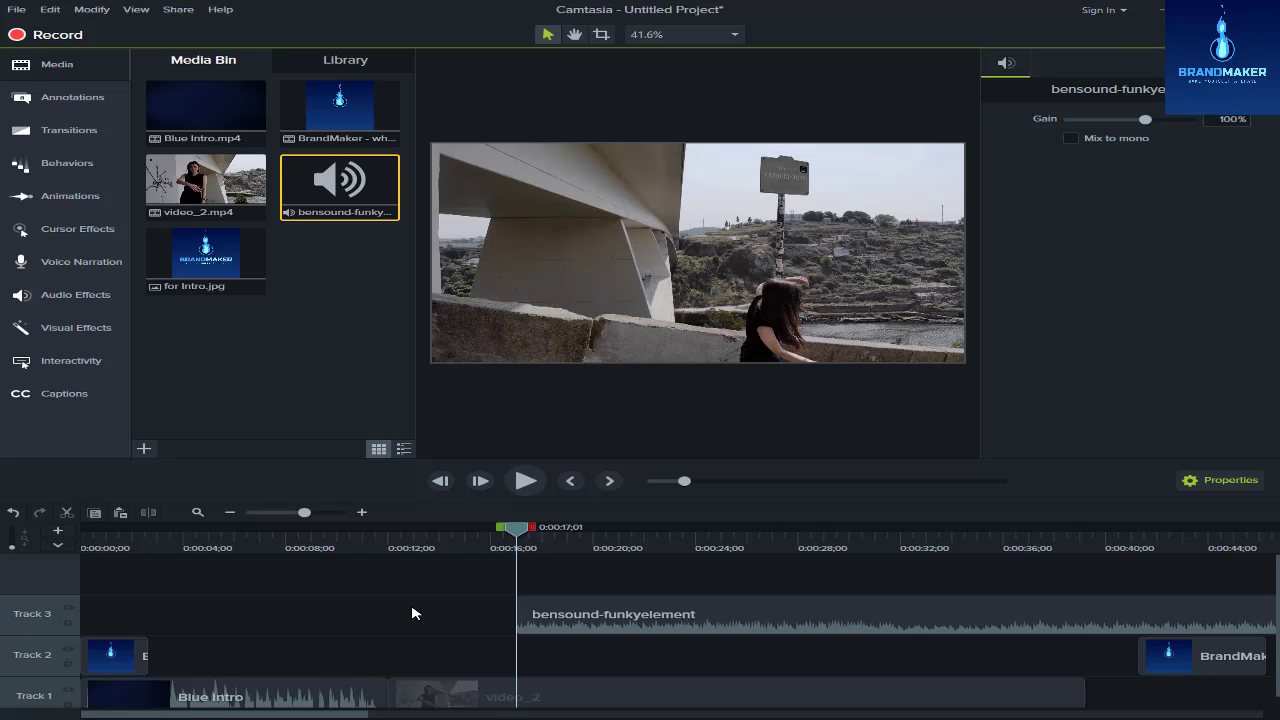
Move the remaining music to start at about four seconds and split off and delete everything after 0:00:20;11.
drag(955, 622, 603, 550)
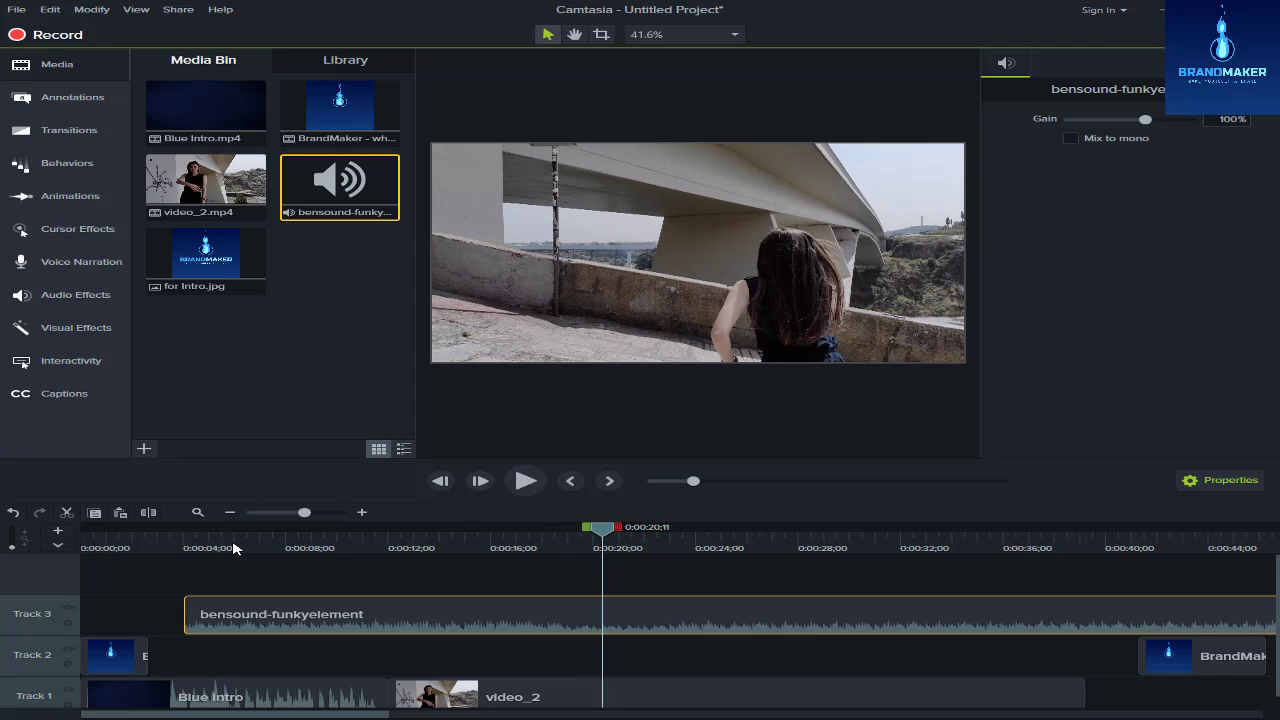
key(s)
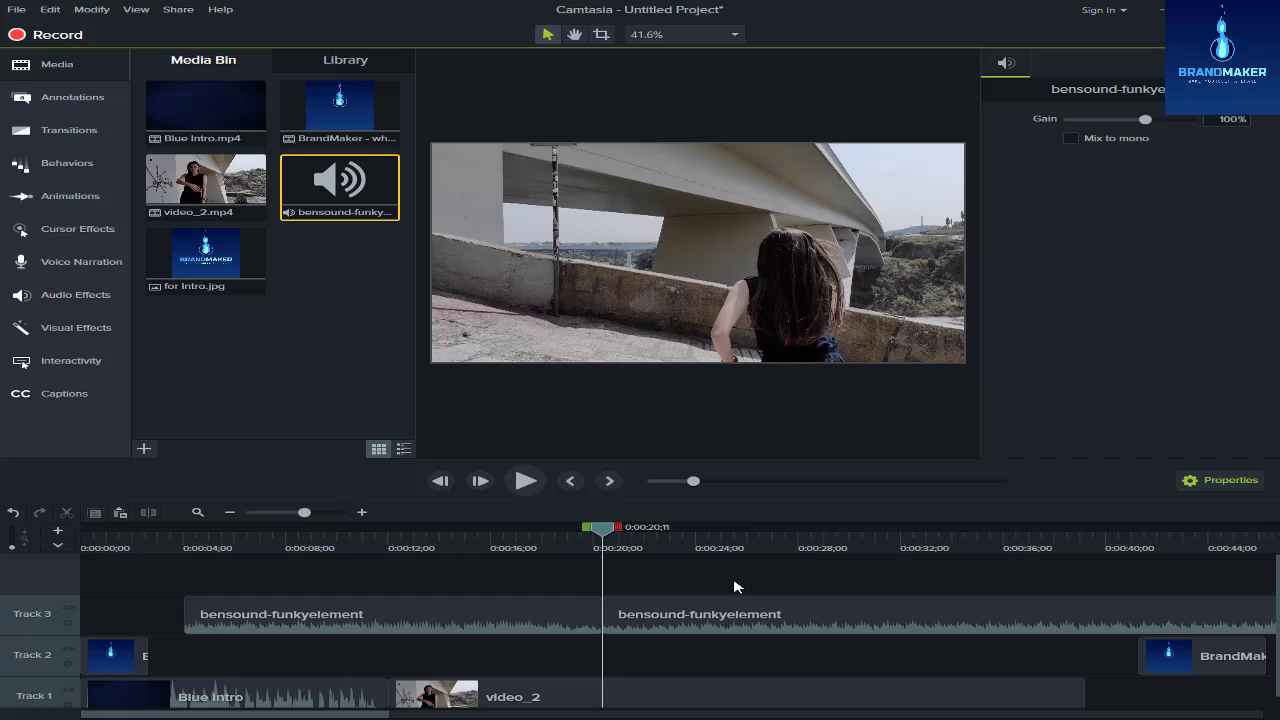
click(754, 629)
key(Delete)
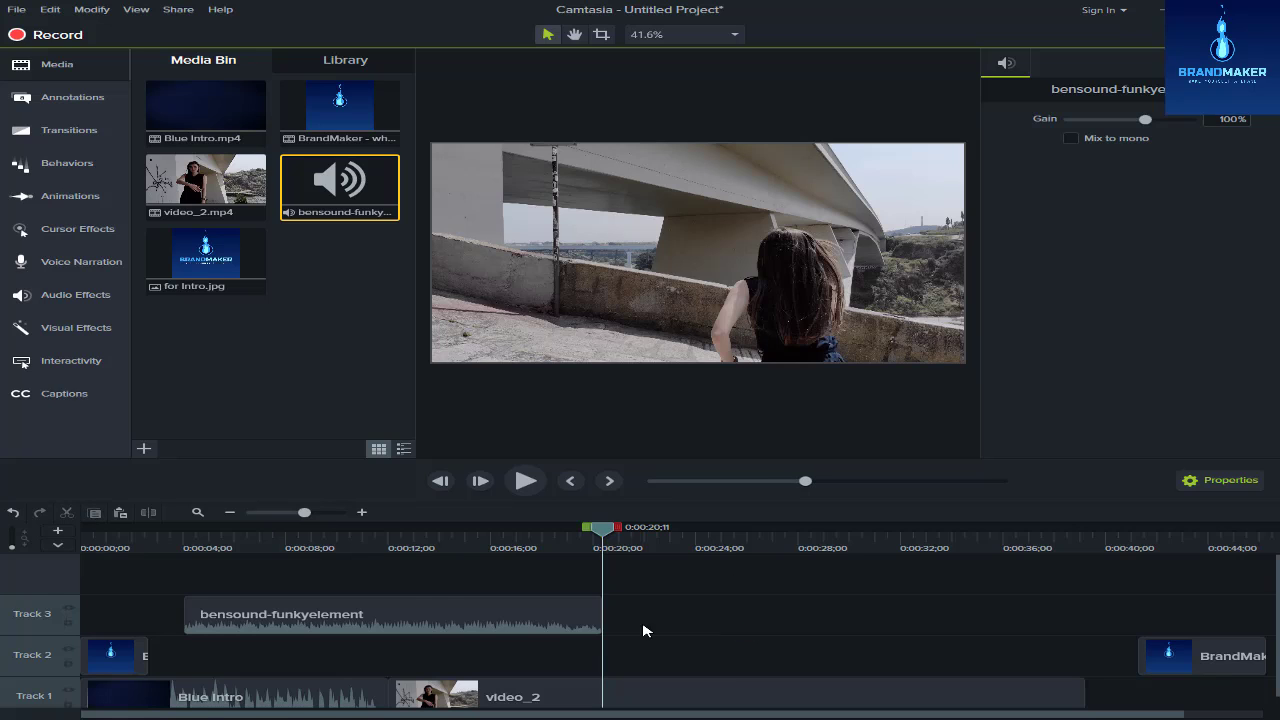
Move the music clip to start at 0:00:12;00 with video_2 and extend its end to match the end of video_2.
click(370, 530)
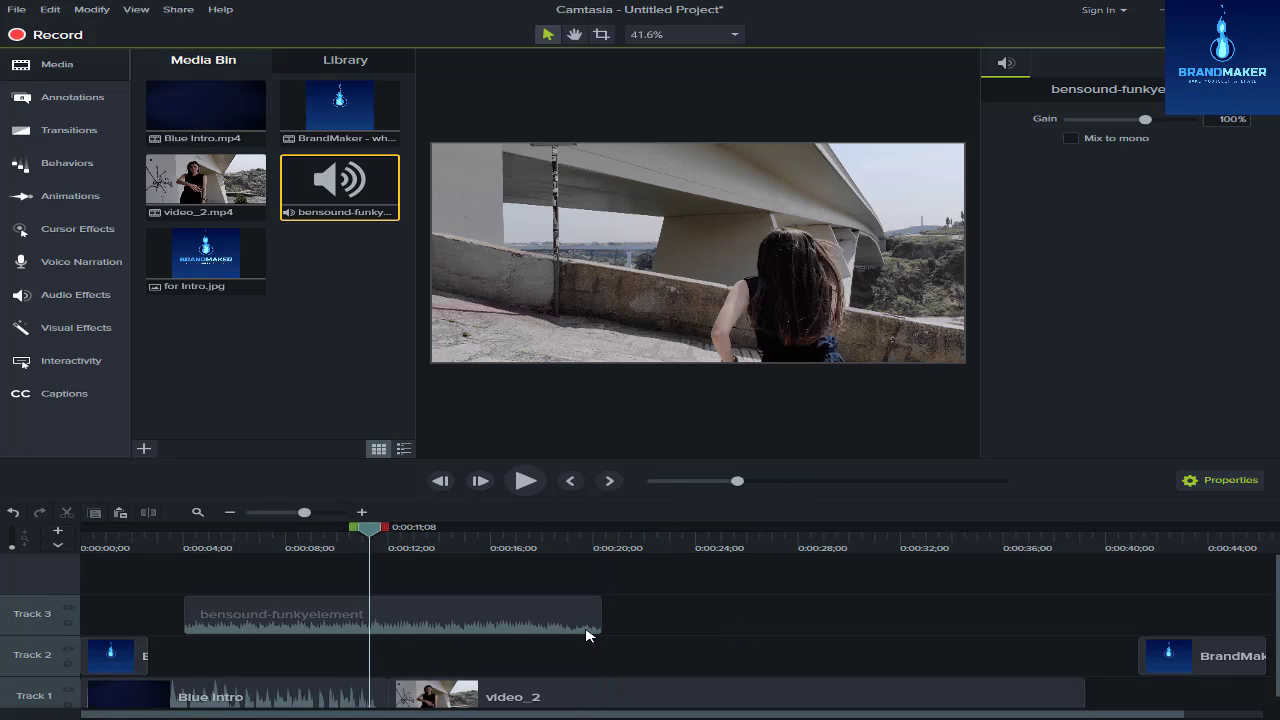
scroll(595, 660, down, 1)
scroll(580, 664, up, 1)
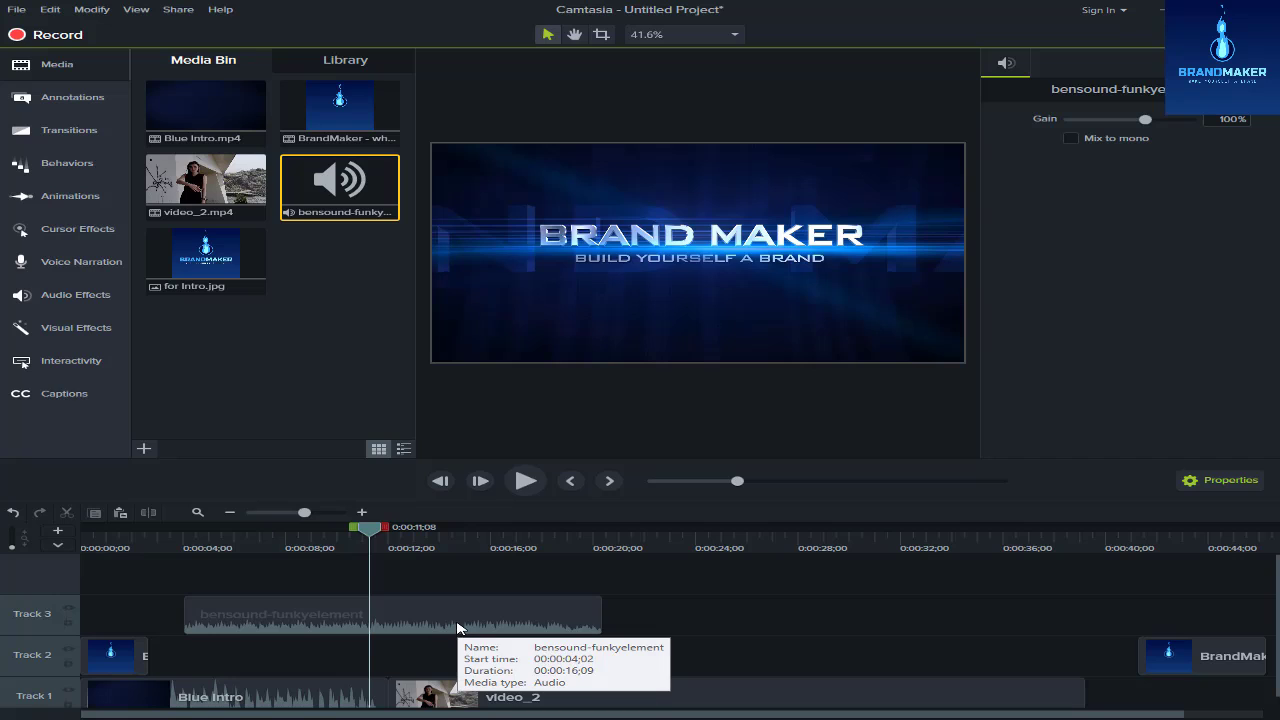
drag(386, 620, 590, 621)
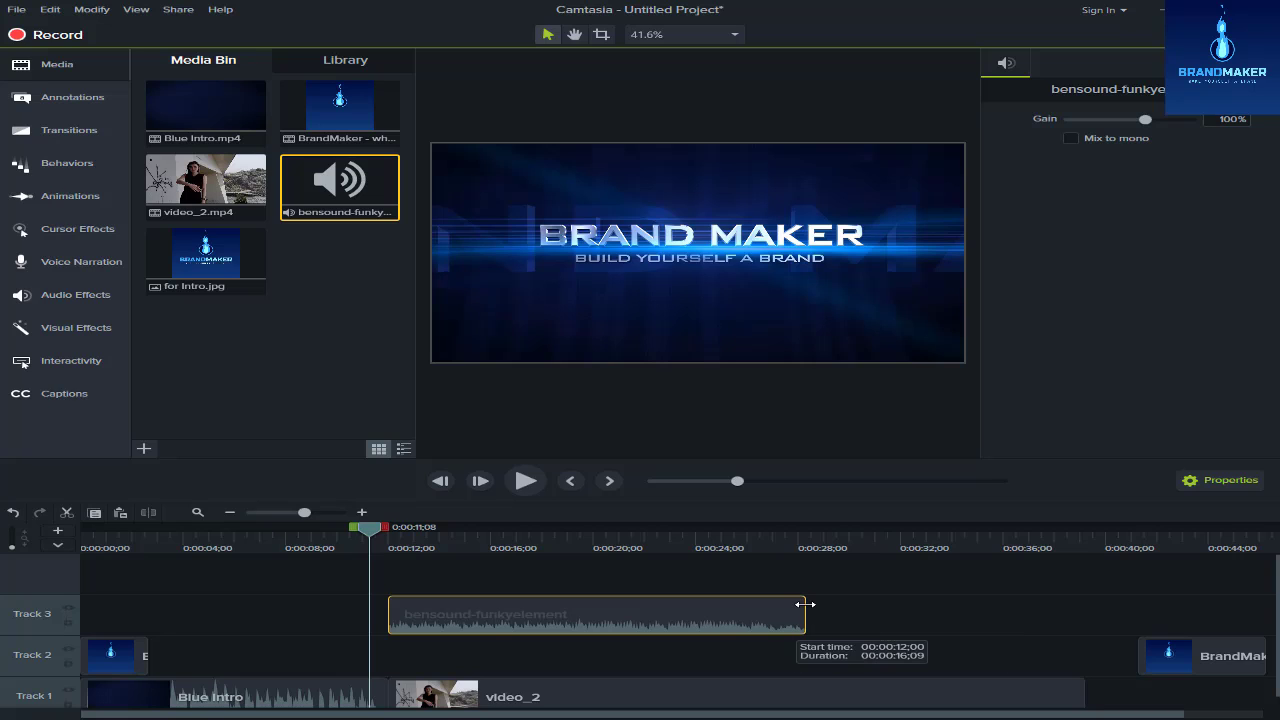
drag(805, 604, 1078, 584)
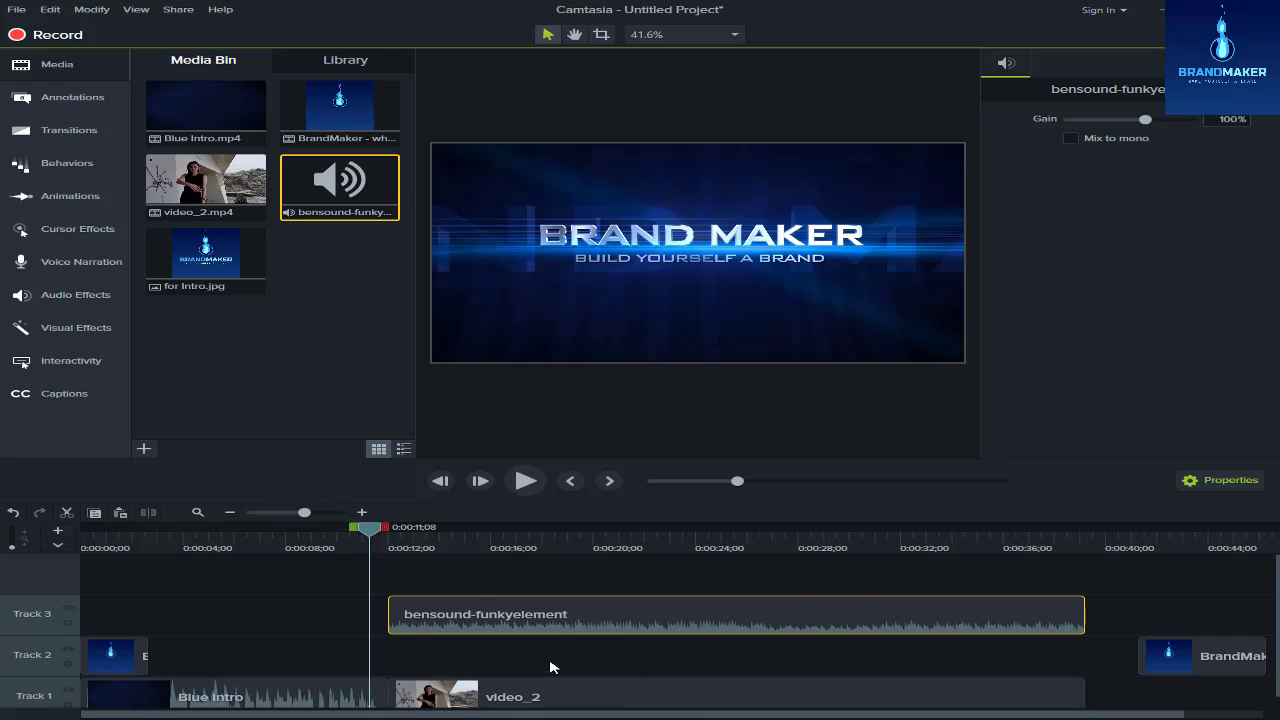
Move the music clip from Track 3 to Track 2, directly above video_2, and play back the section.
mouse_move(811, 614)
mouse_down()
mouse_move(871, 617)
mouse_move(818, 618)
mouse_up()
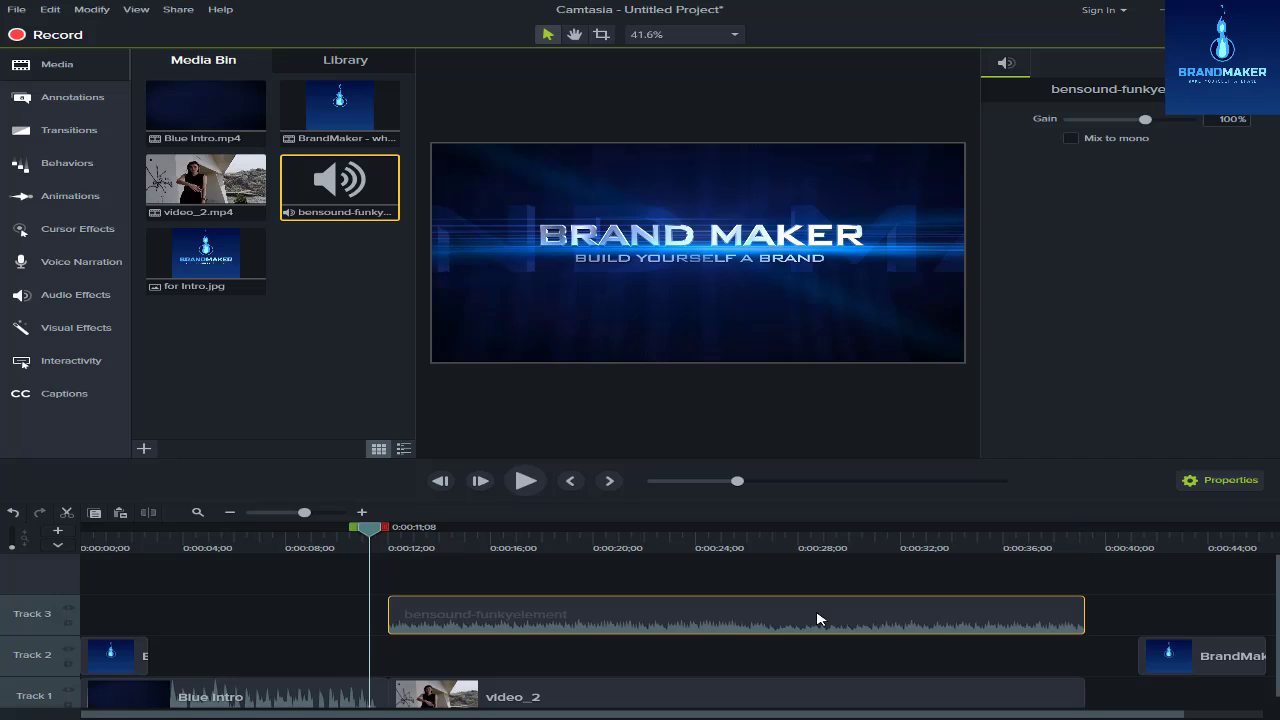
drag(1063, 618, 790, 651)
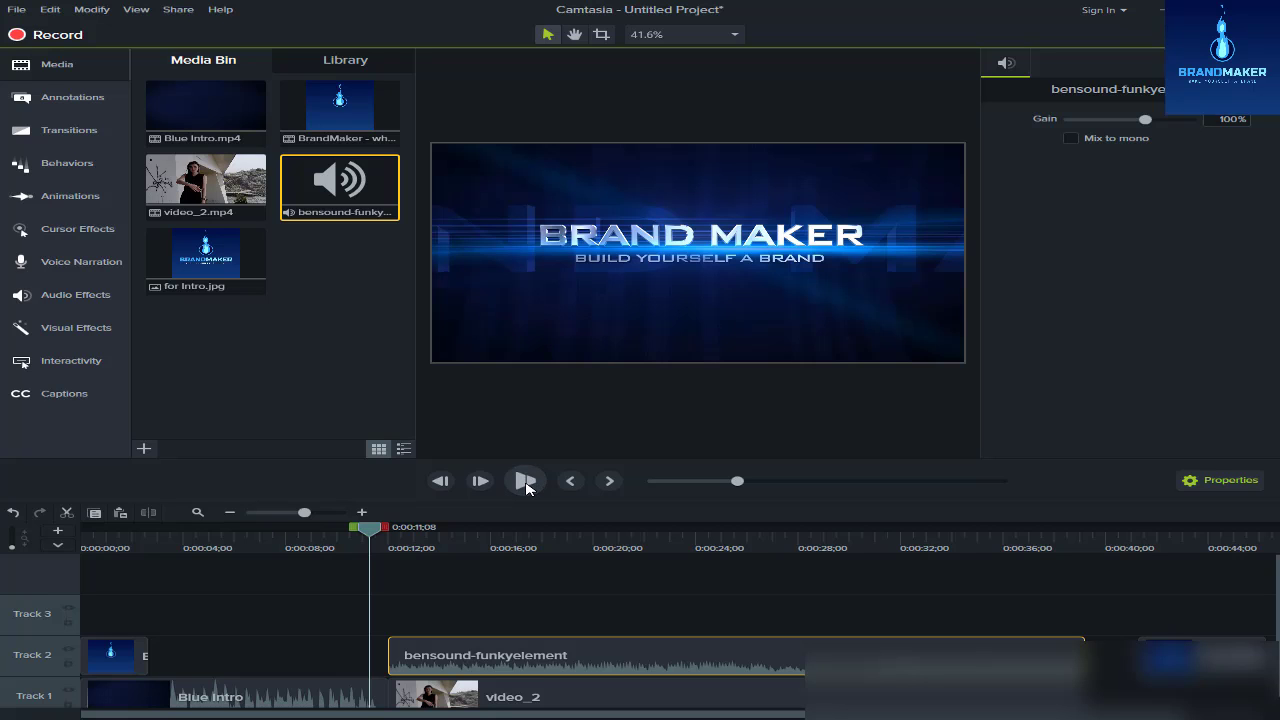
click(525, 481)
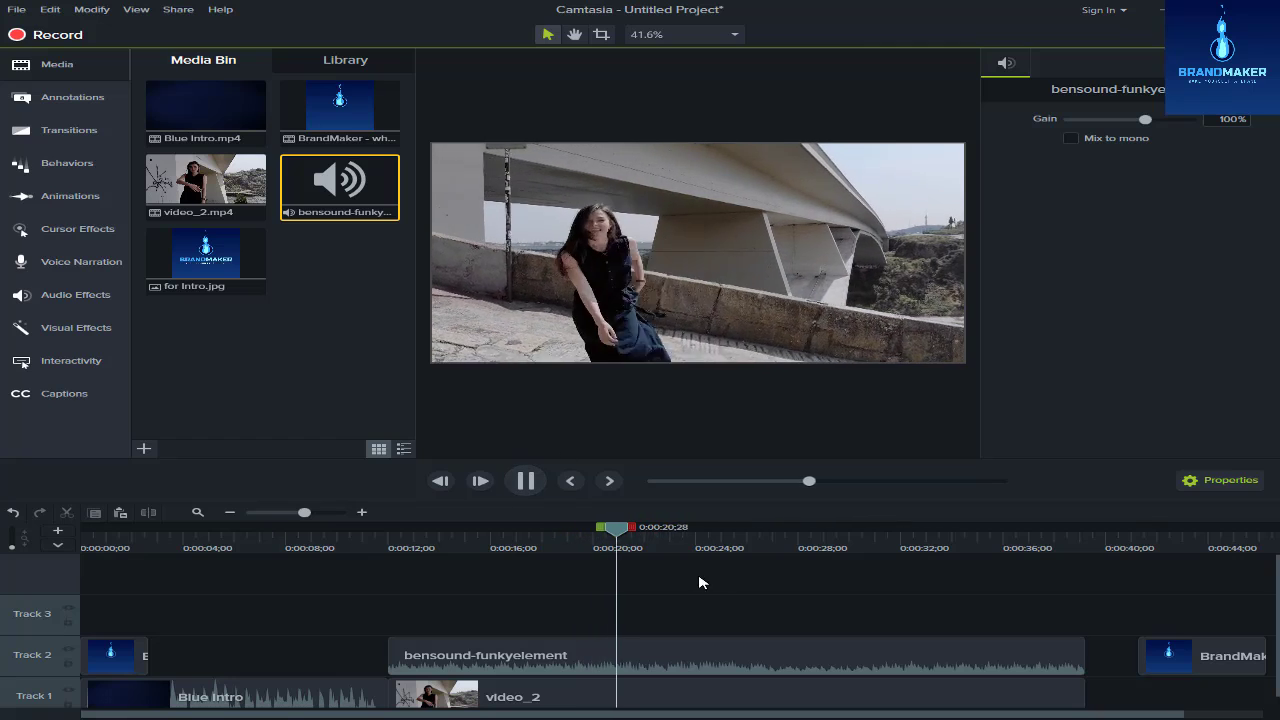
click(525, 481)
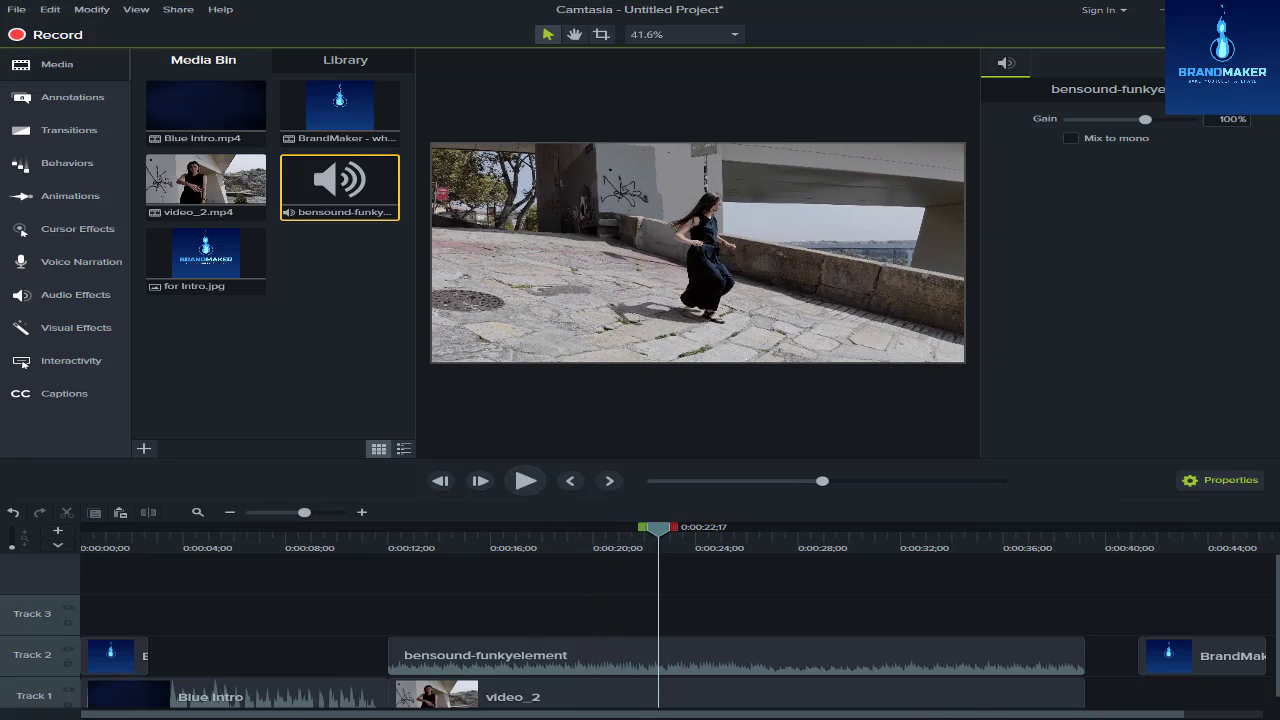